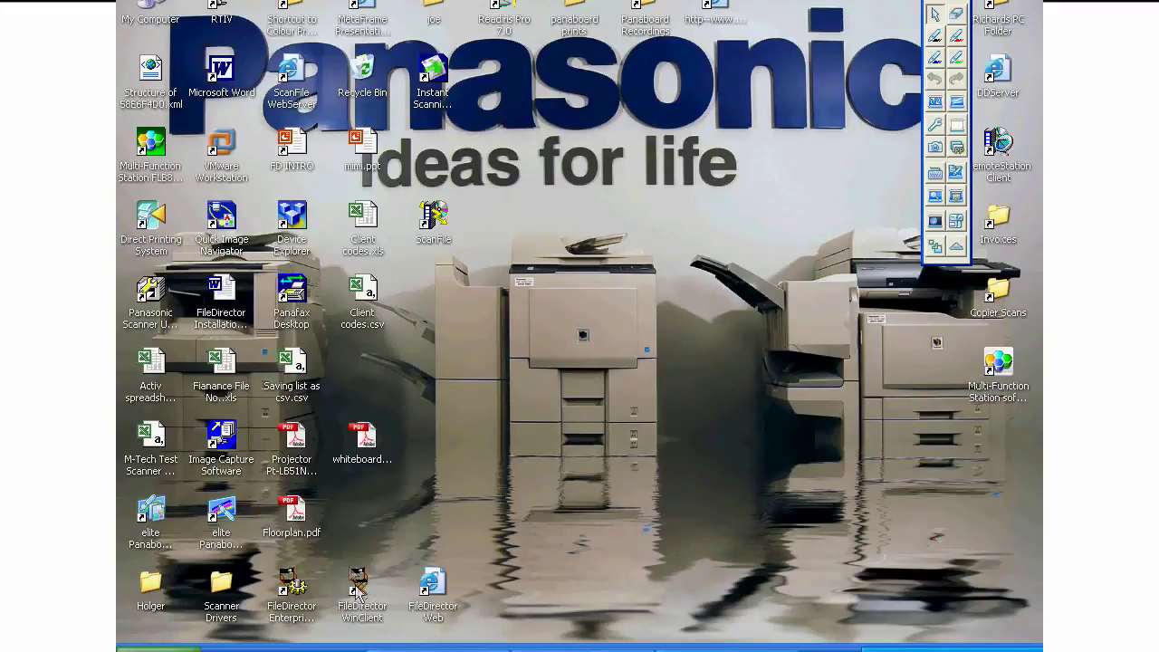
# Step: Start FileDirector WinClient from the desktop and set the search document type to Stores invoices
pyautogui.click(362, 583)
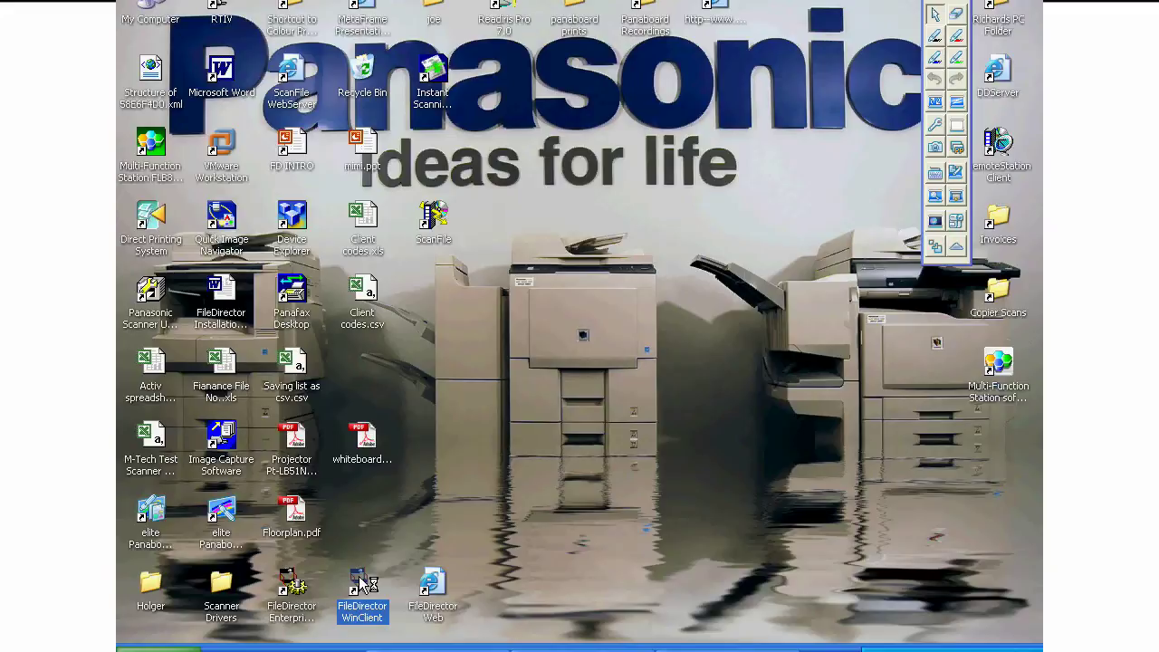
pyautogui.doubleClick(361, 584)
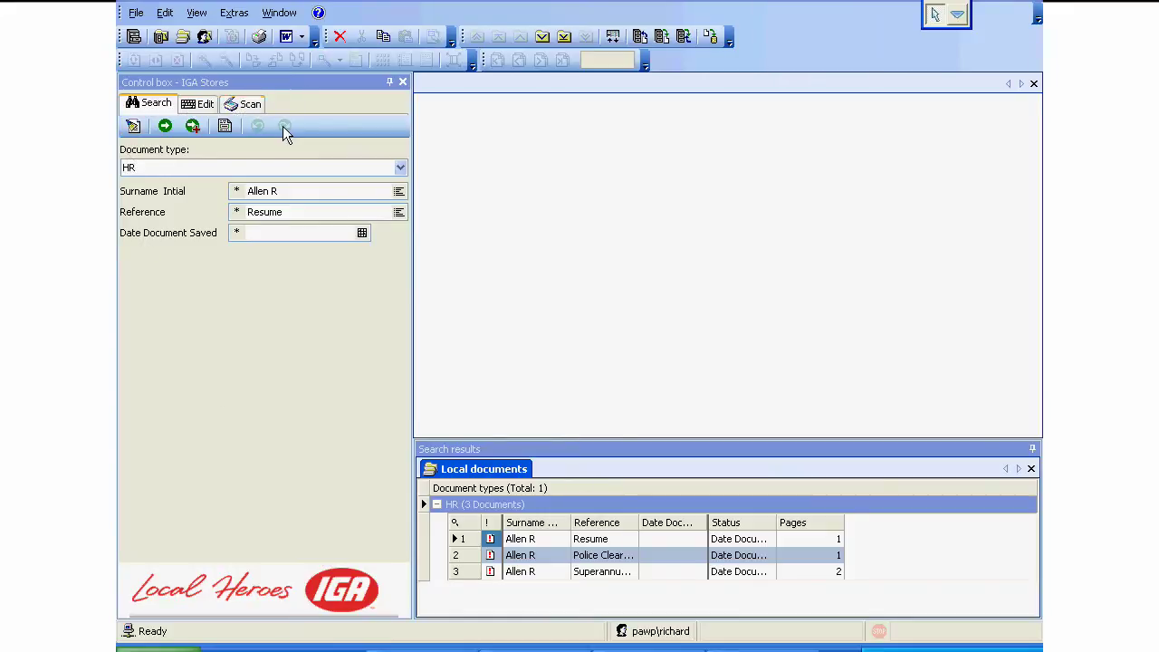
pyautogui.click(400, 167)
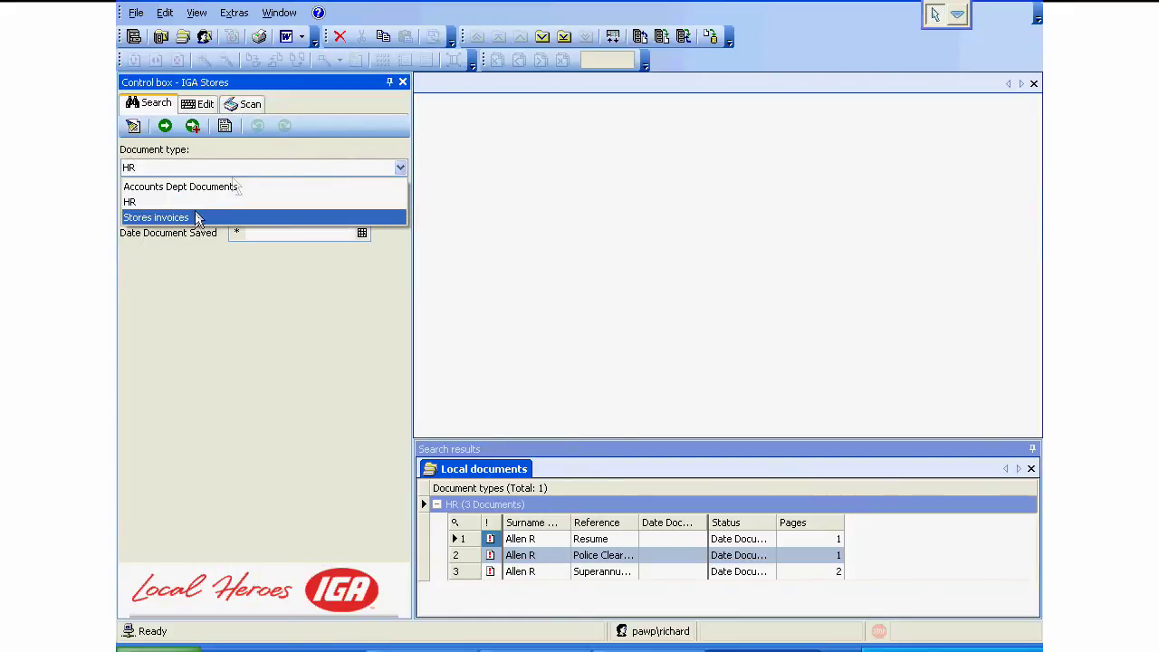
pyautogui.click(197, 218)
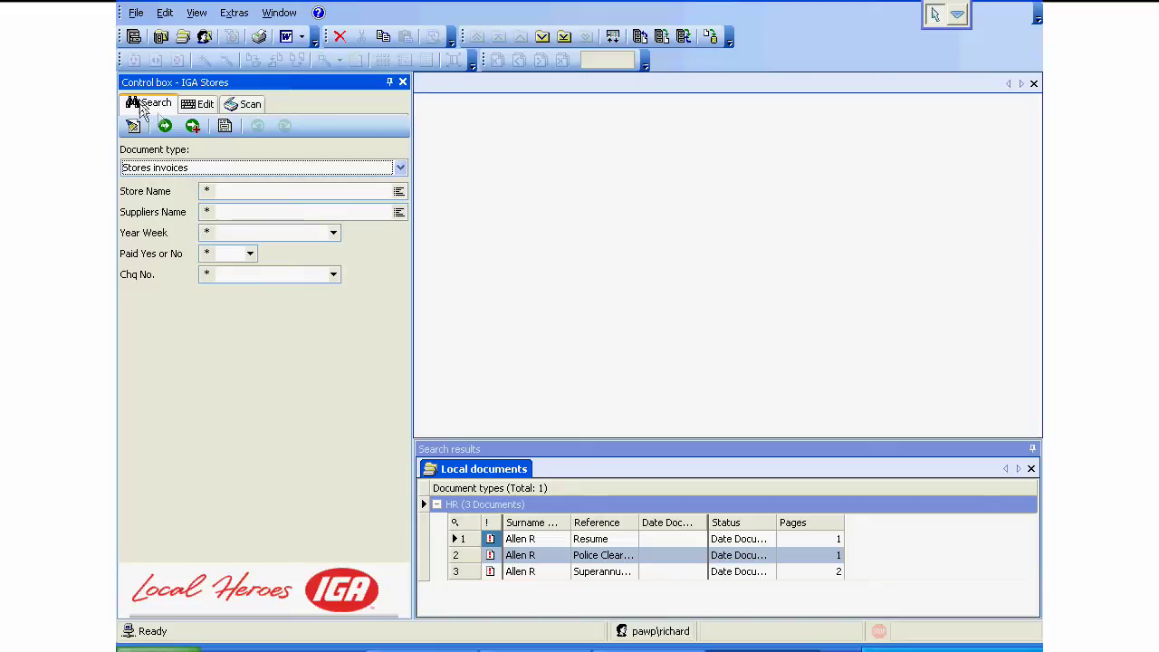
# Step: Search the store invoices for store name Broadway and supplier The Smiling Gift Company
pyautogui.click(399, 193)
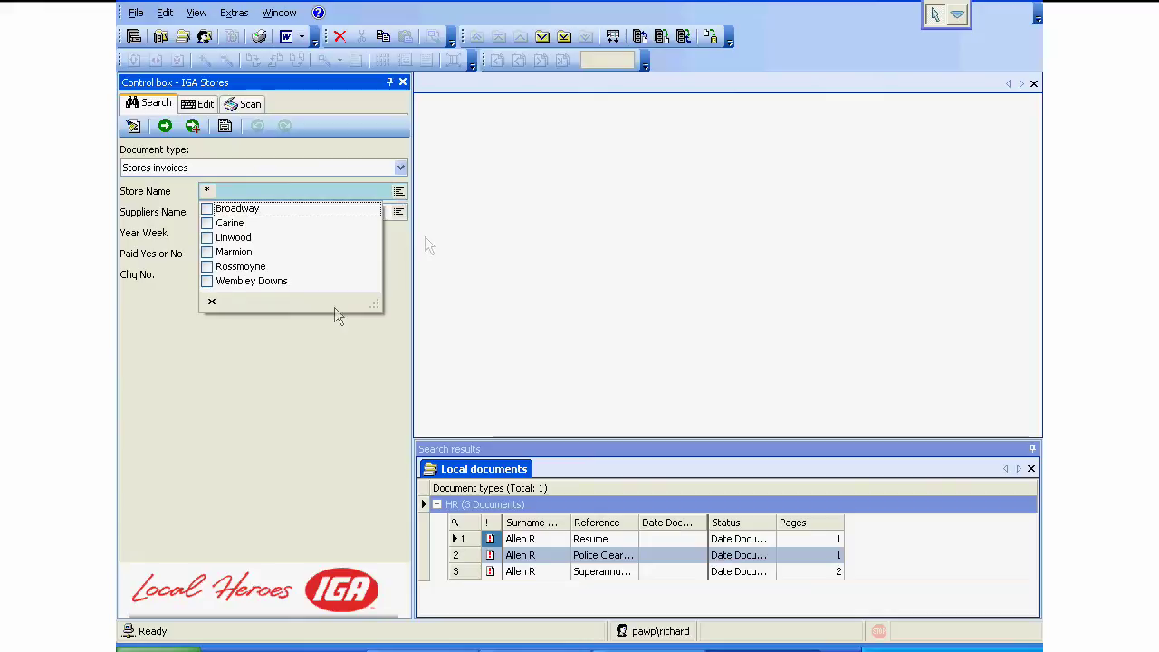
pyautogui.click(208, 210)
pyautogui.click(353, 375)
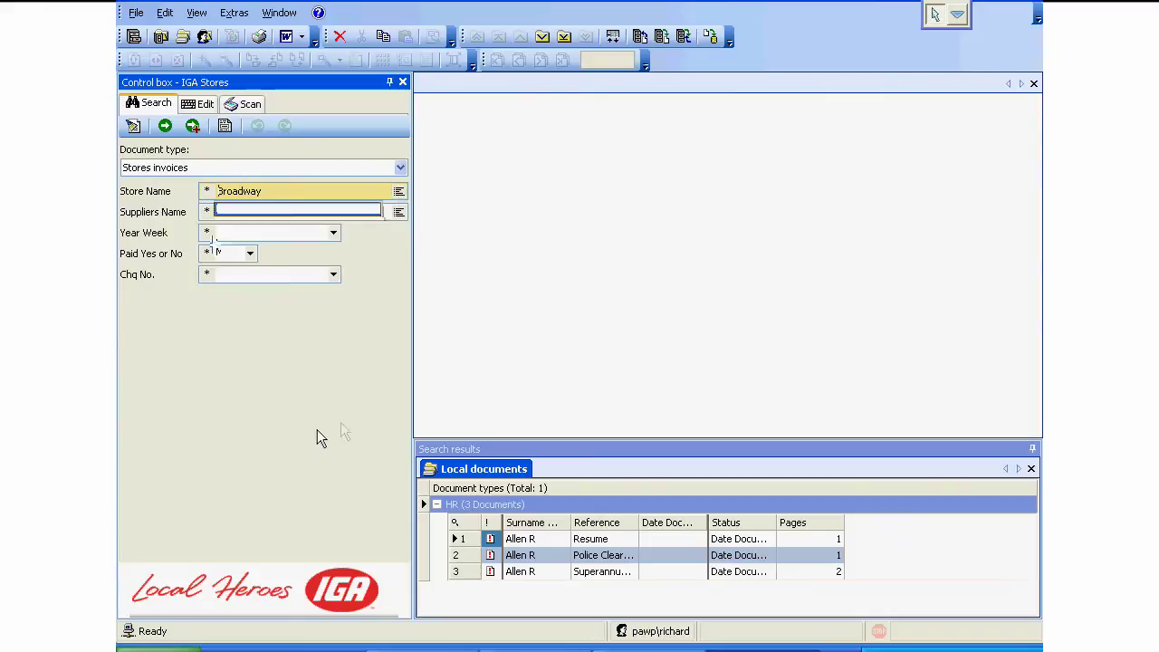
pyautogui.click(396, 211)
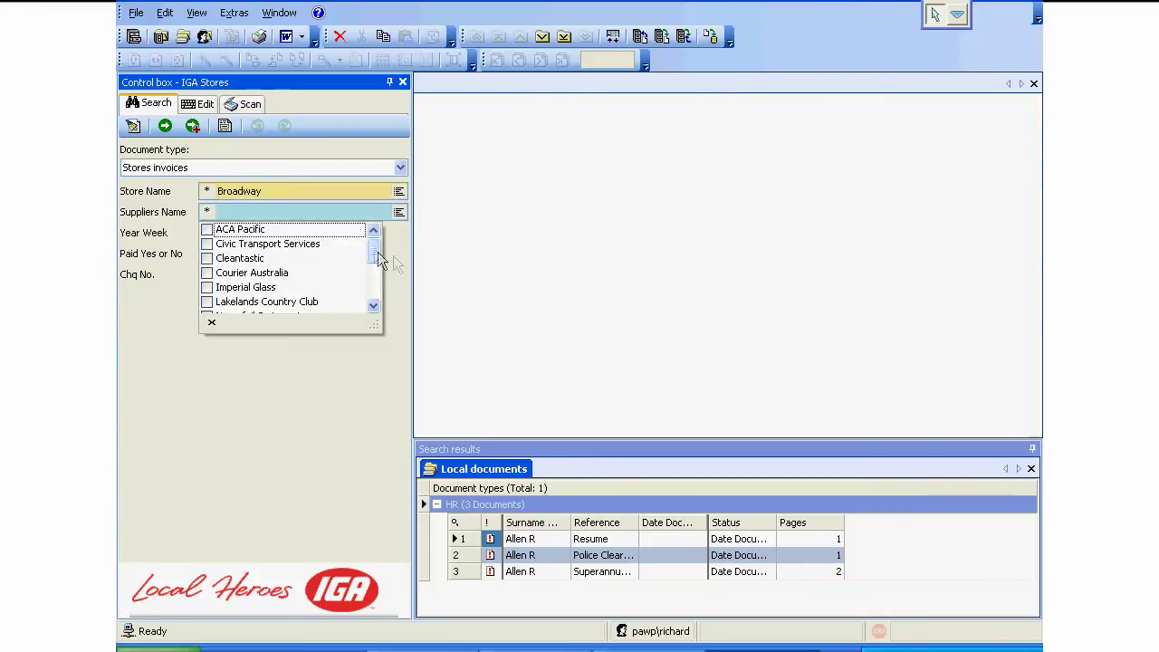
pyautogui.scroll(-3, 371, 267)
pyautogui.scroll(3, 369, 262)
pyautogui.scroll(-2, 369, 263)
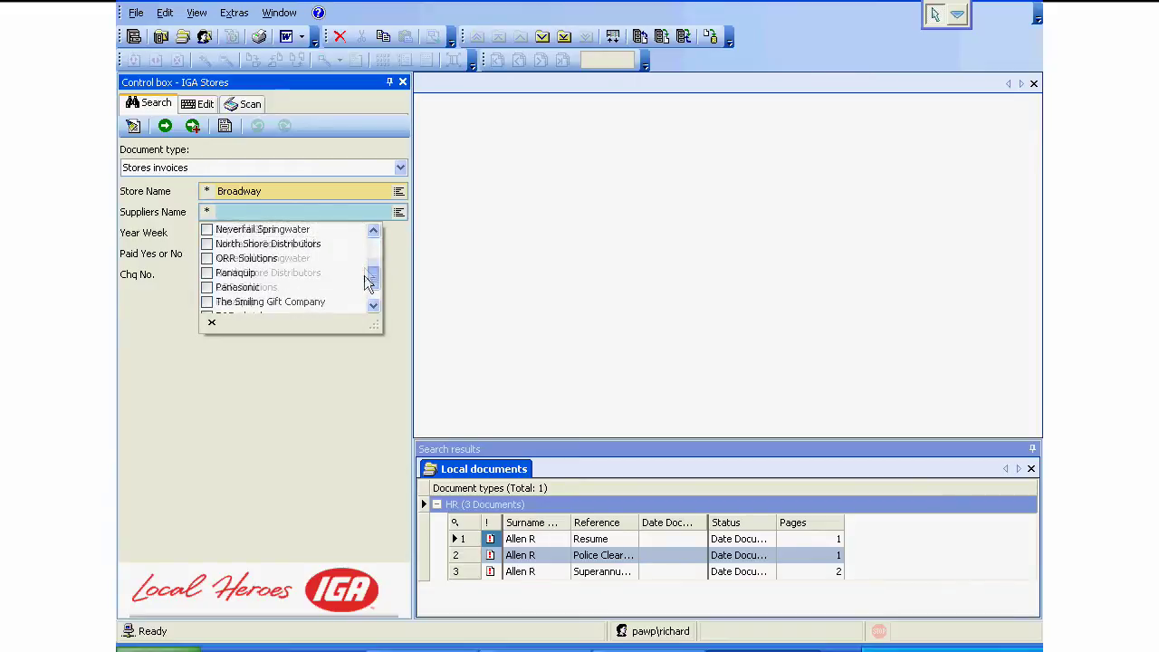
pyautogui.scroll(2, 372, 254)
pyautogui.scroll(-3, 371, 249)
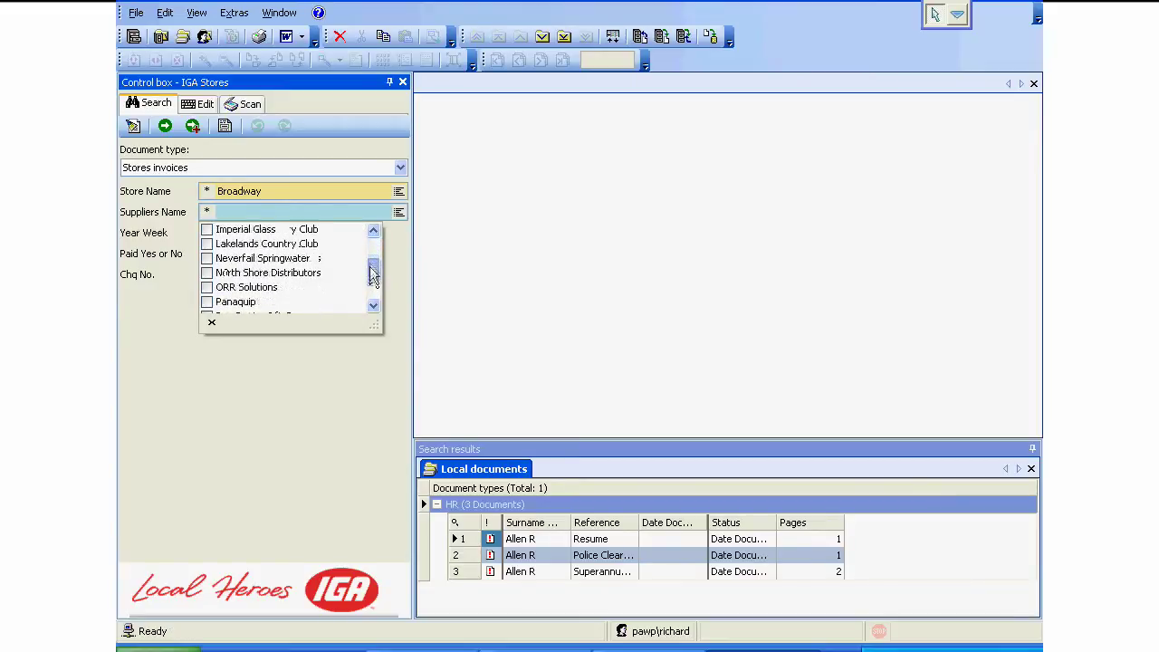
pyautogui.click(277, 275)
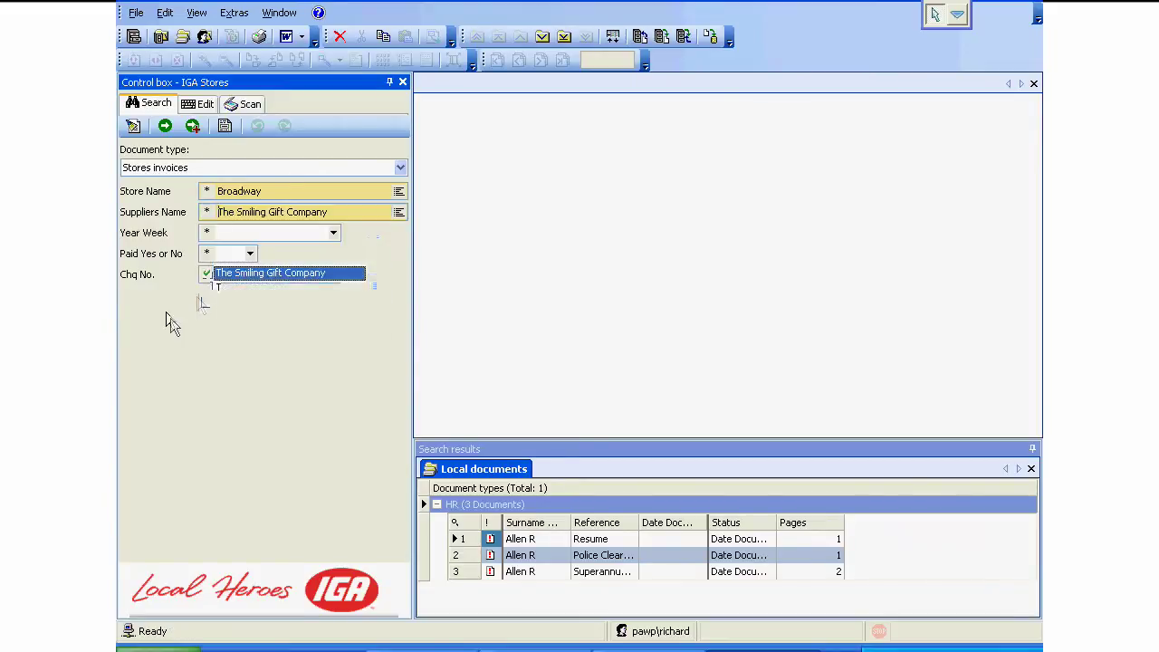
pyautogui.click(164, 127)
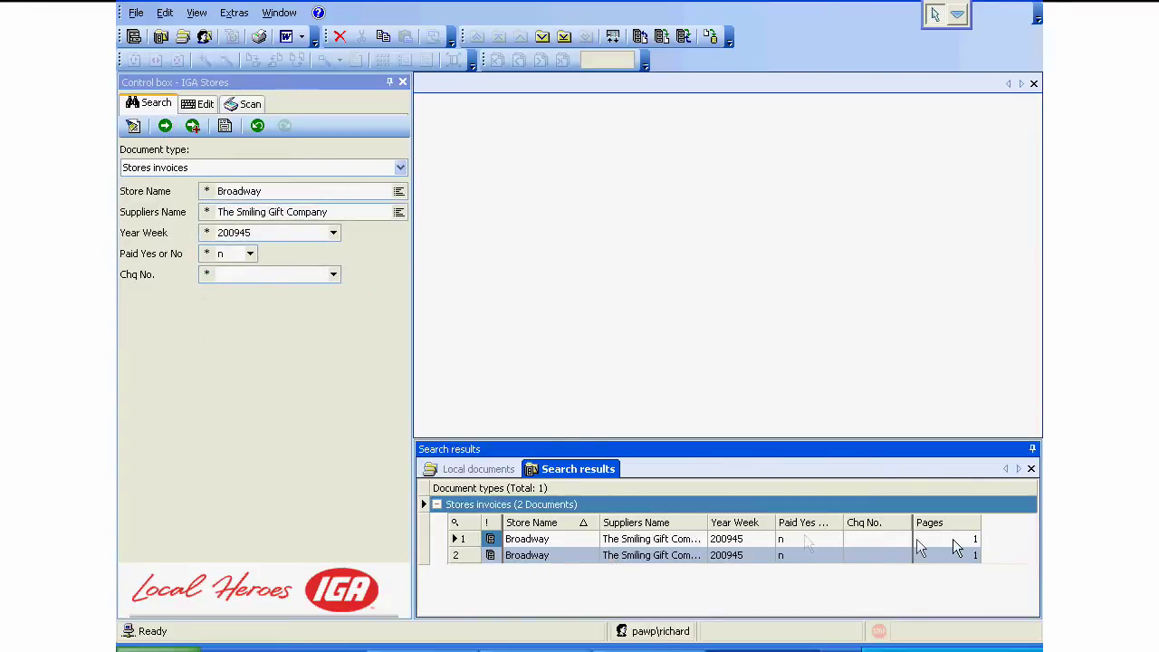
# Step: Open the first invoice in the search results and compare its revisions 1 and 2
pyautogui.doubleClick(525, 541)
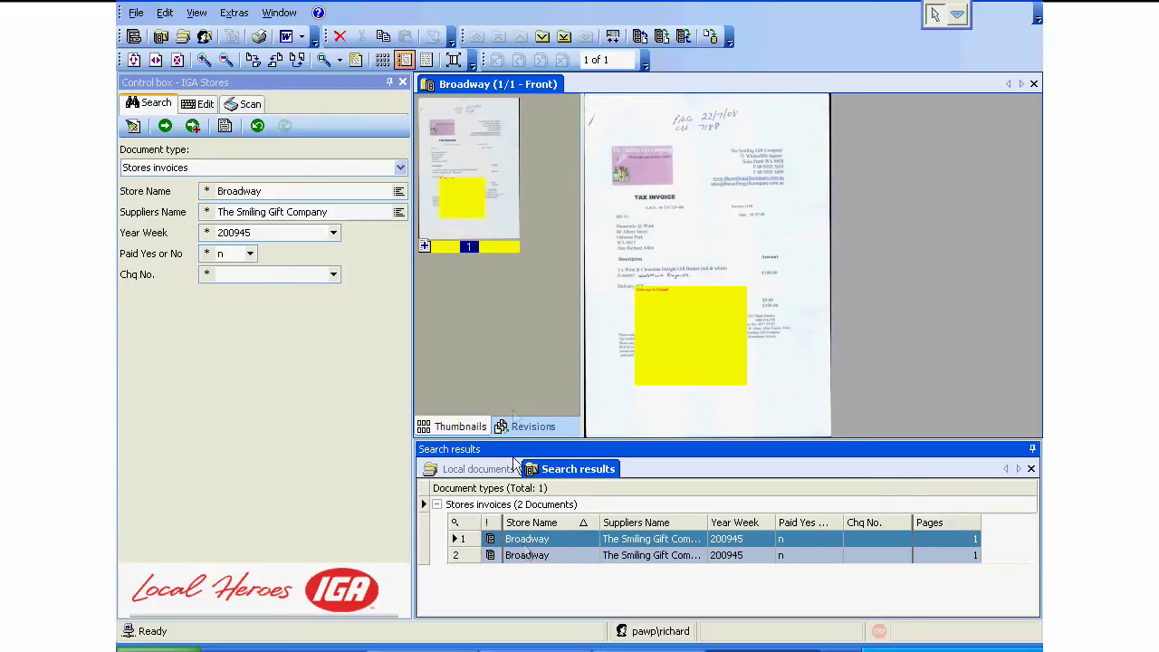
pyautogui.click(531, 426)
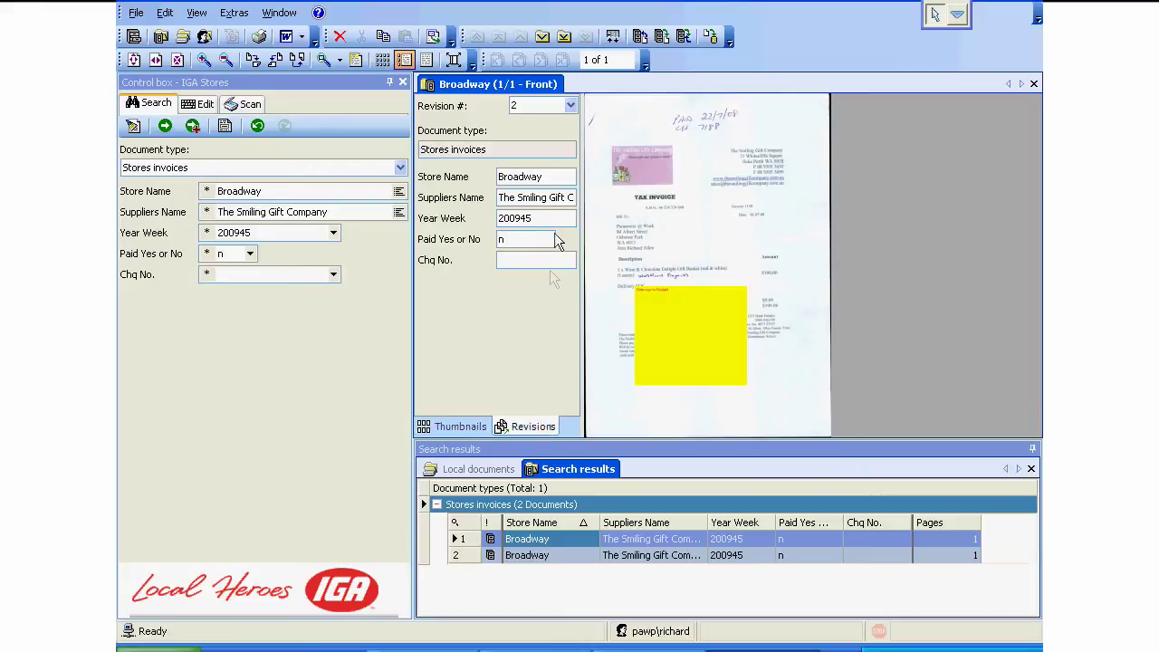
pyautogui.click(573, 107)
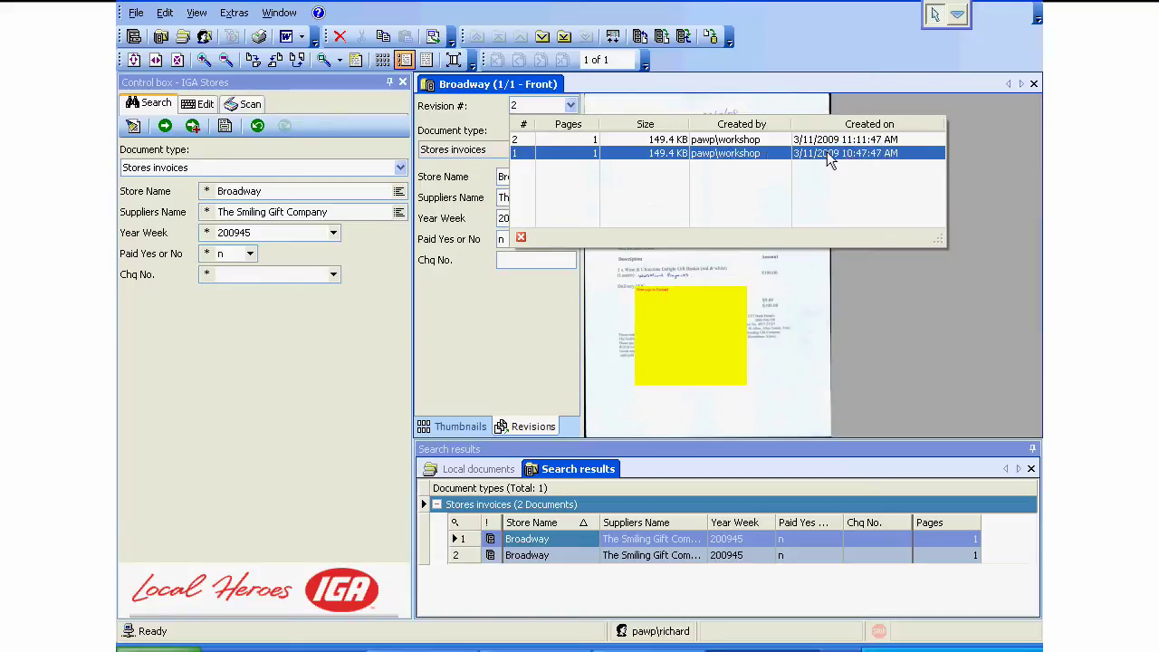
pyautogui.click(827, 154)
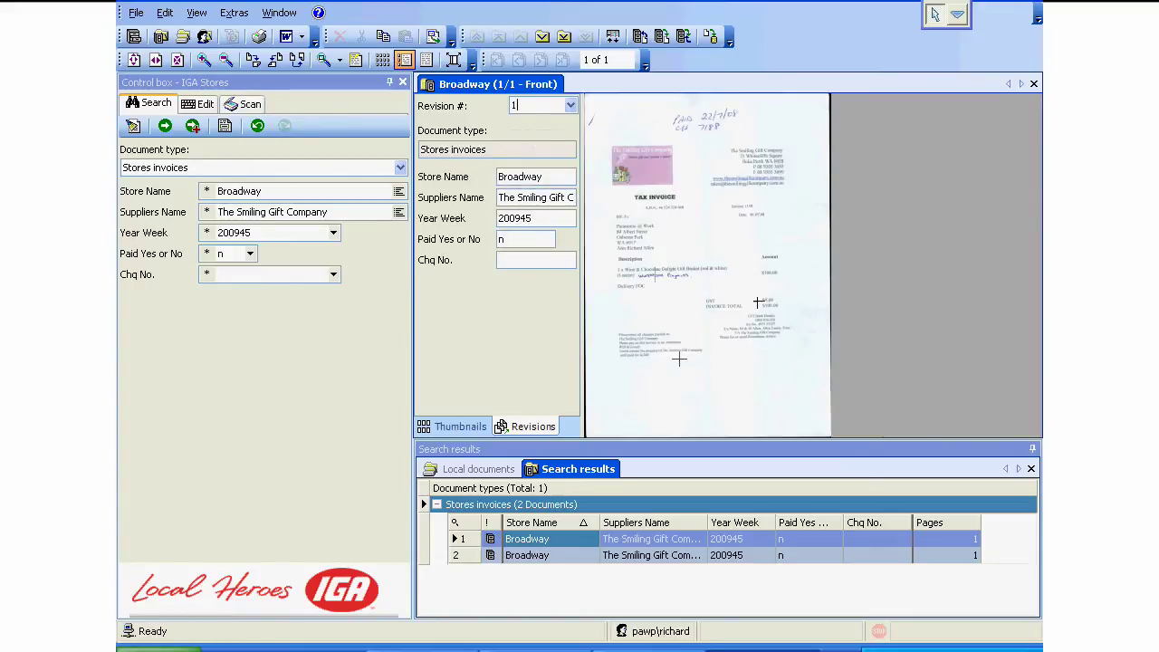
pyautogui.click(572, 106)
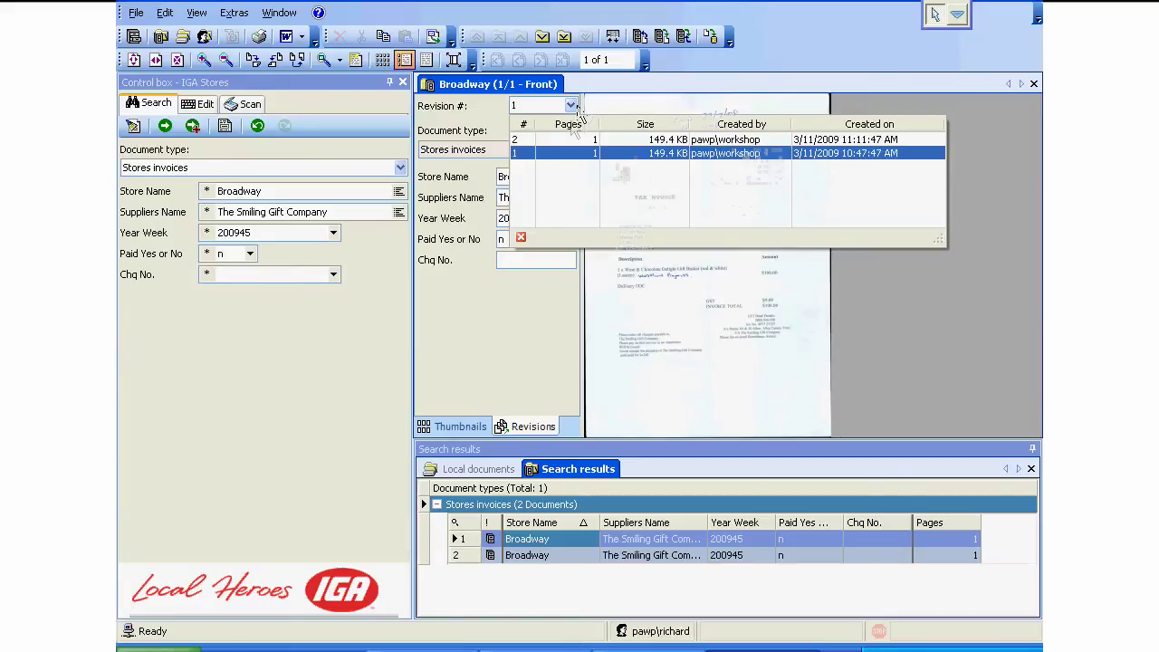
pyautogui.click(572, 147)
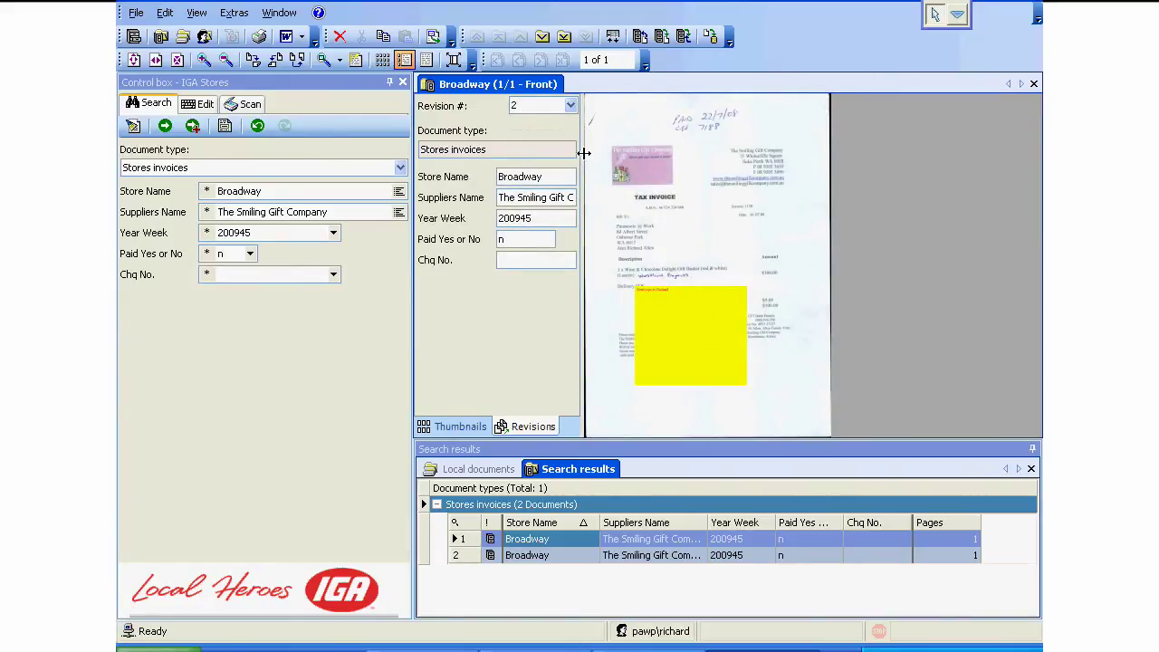
# Step: Widen the invoice's revision details pane slightly and display revision 1 of the invoice
pyautogui.moveTo(584, 153); pyautogui.dragTo(614, 172)
pyautogui.click(605, 106)
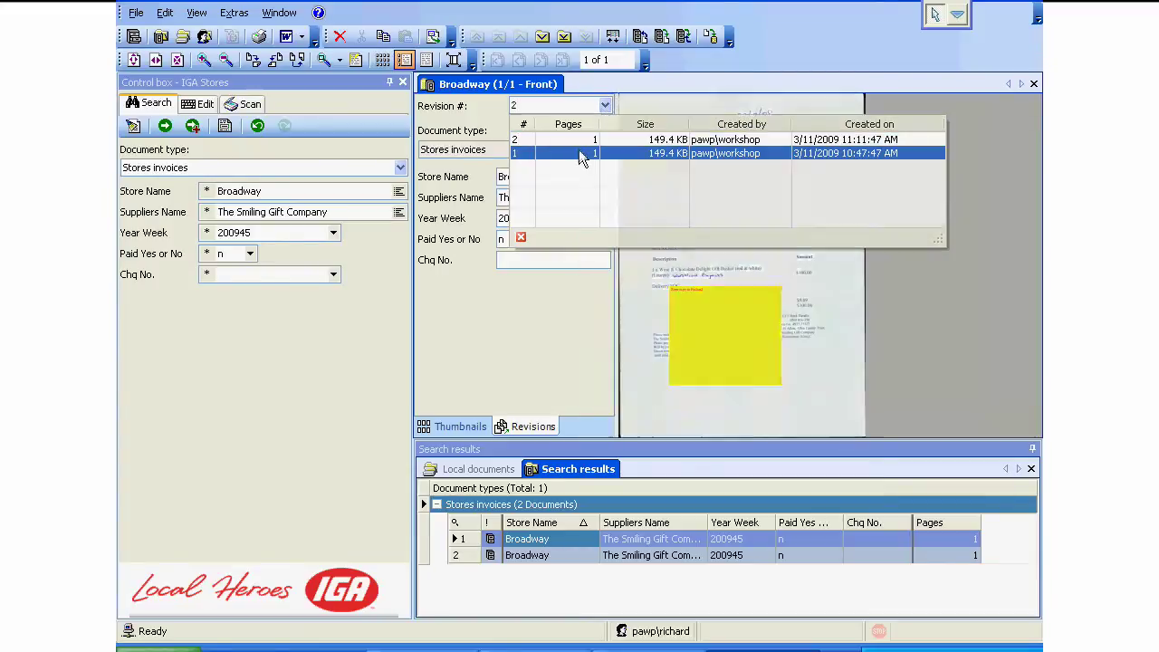
pyautogui.click(583, 154)
# Step: E-mail the displayed invoice as an attachment, filling in the recipient's name from the suggestions, and send it
pyautogui.rightClick(690, 269)
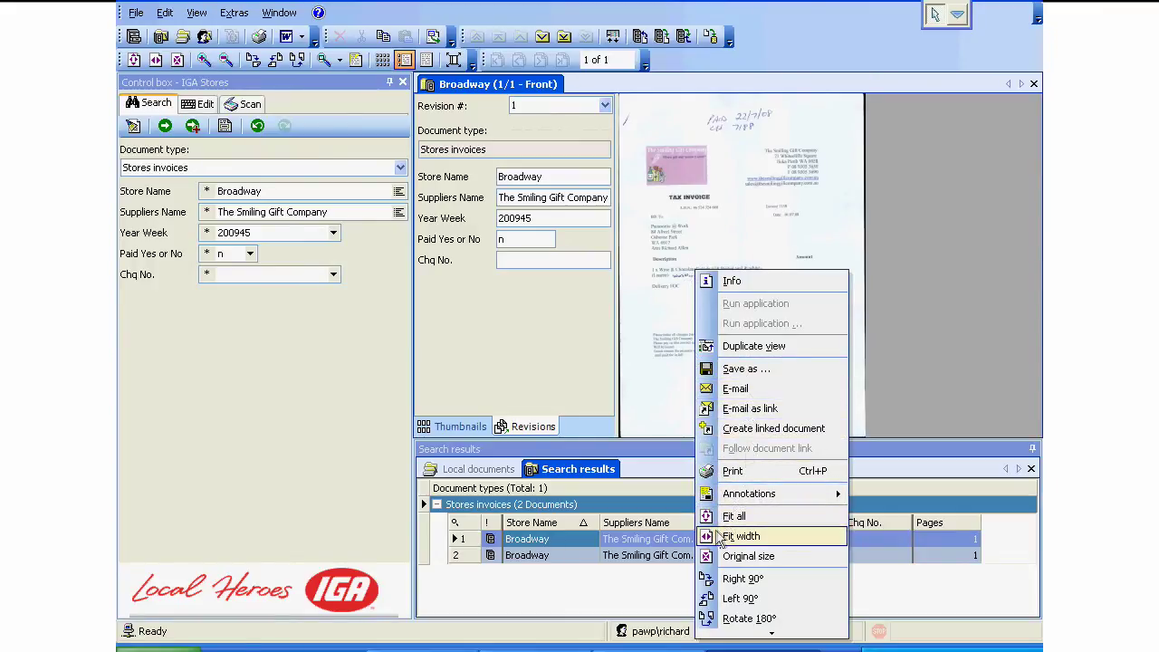
pyautogui.click(733, 389)
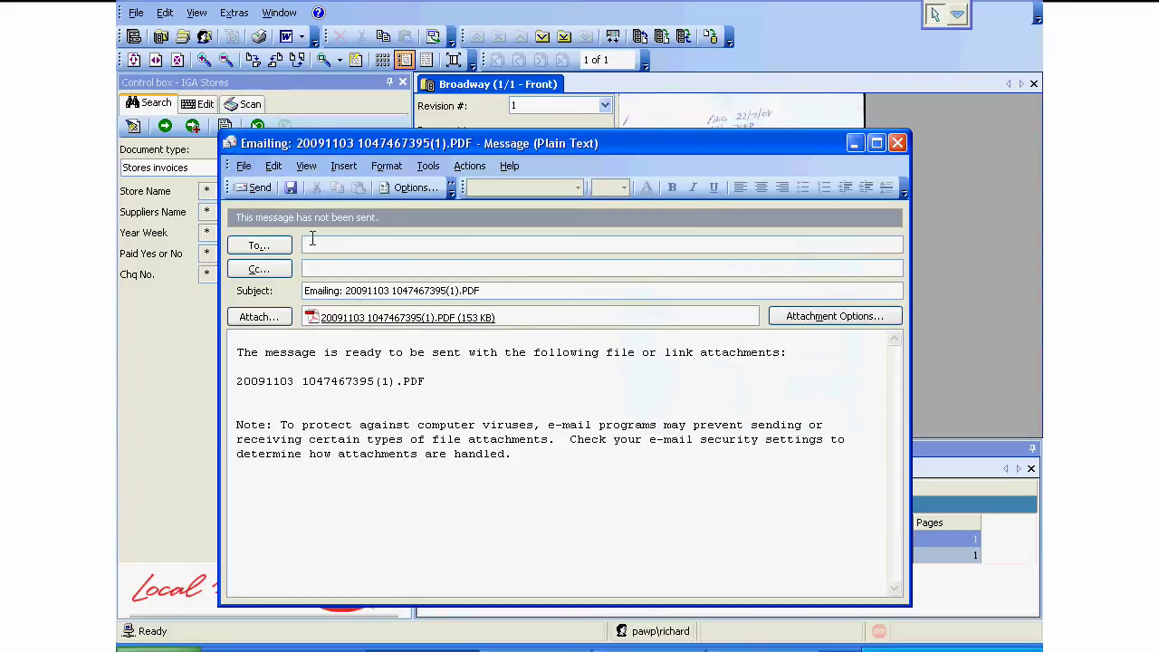
pyautogui.write('r')
pyautogui.press('Return')
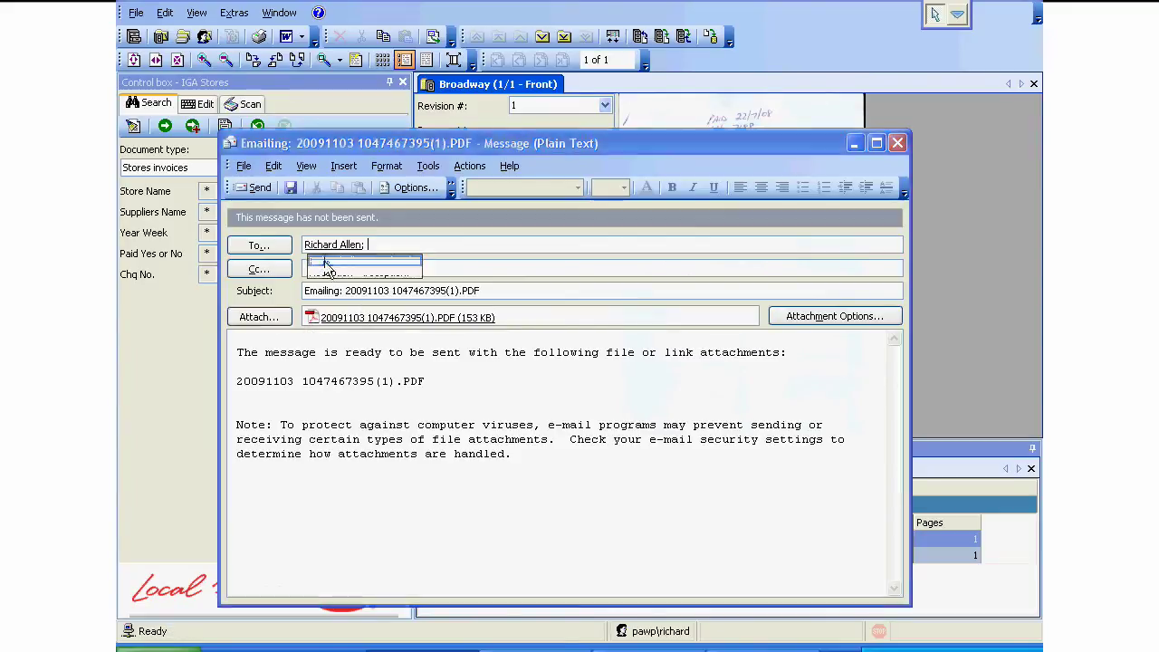
pyautogui.click(253, 188)
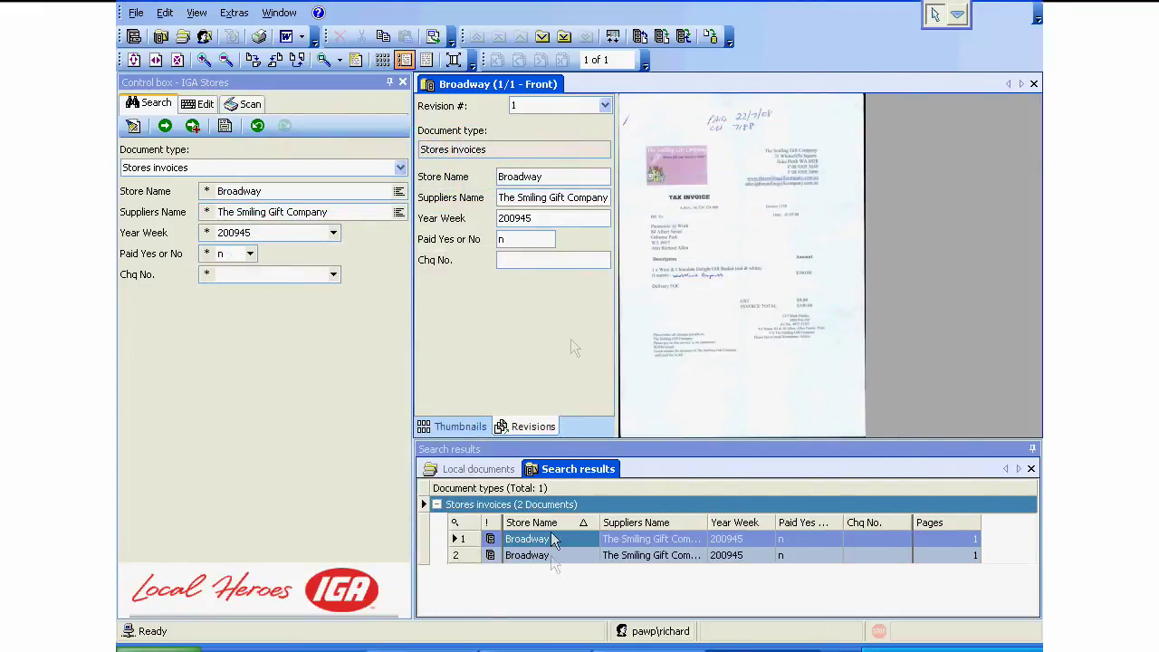
# Step: Display the second listed invoice and run a fresh search for store name Broadway and supplier Courier Australia
pyautogui.click(549, 555)
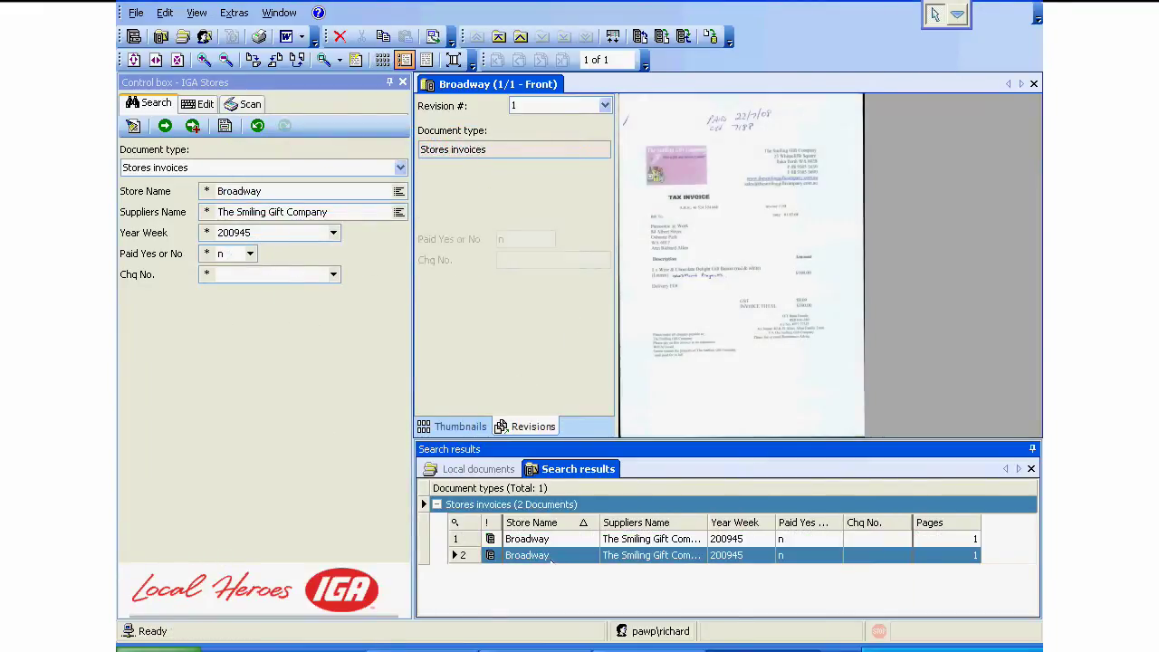
pyautogui.click(133, 128)
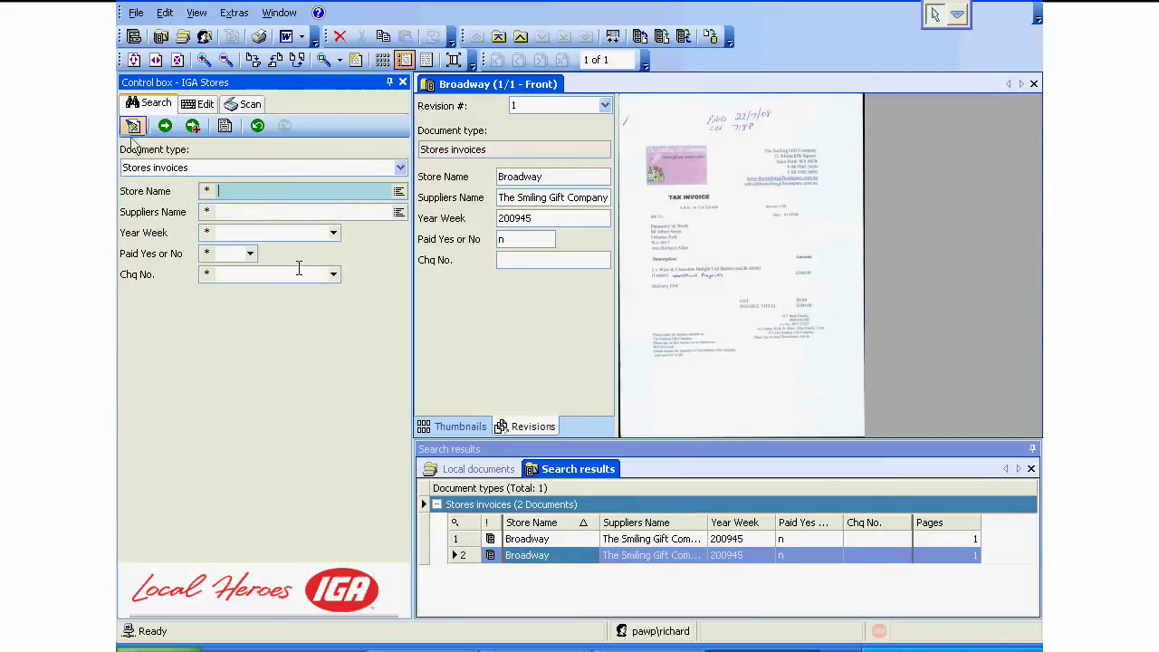
pyautogui.click(399, 192)
pyautogui.click(206, 210)
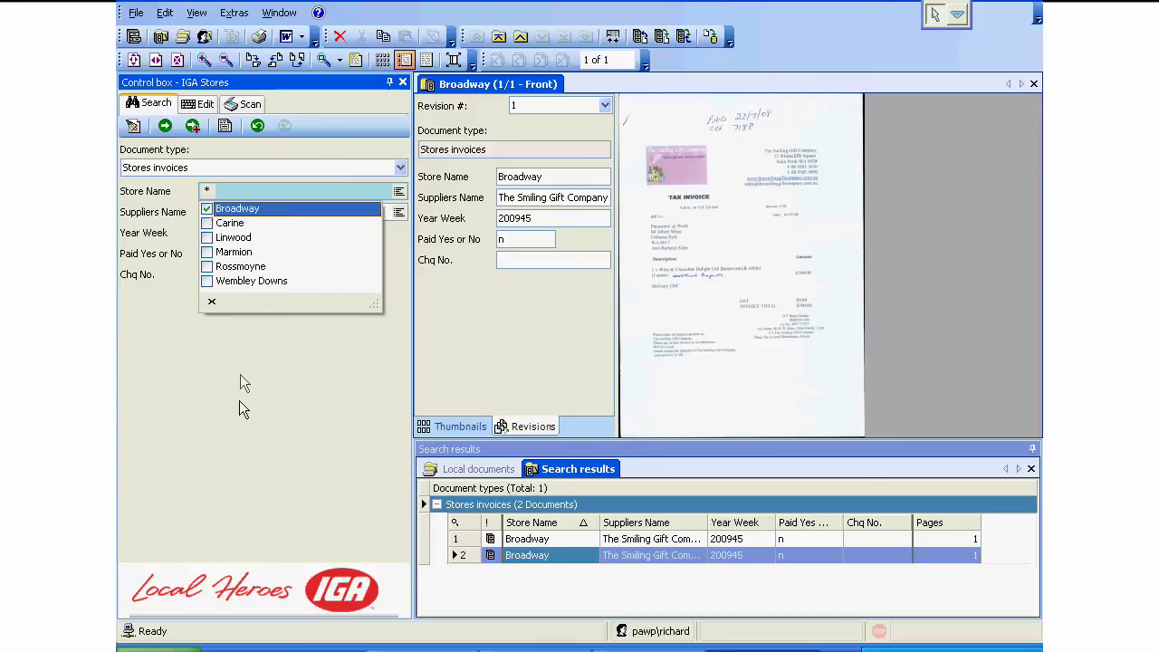
pyautogui.click(239, 401)
pyautogui.click(398, 214)
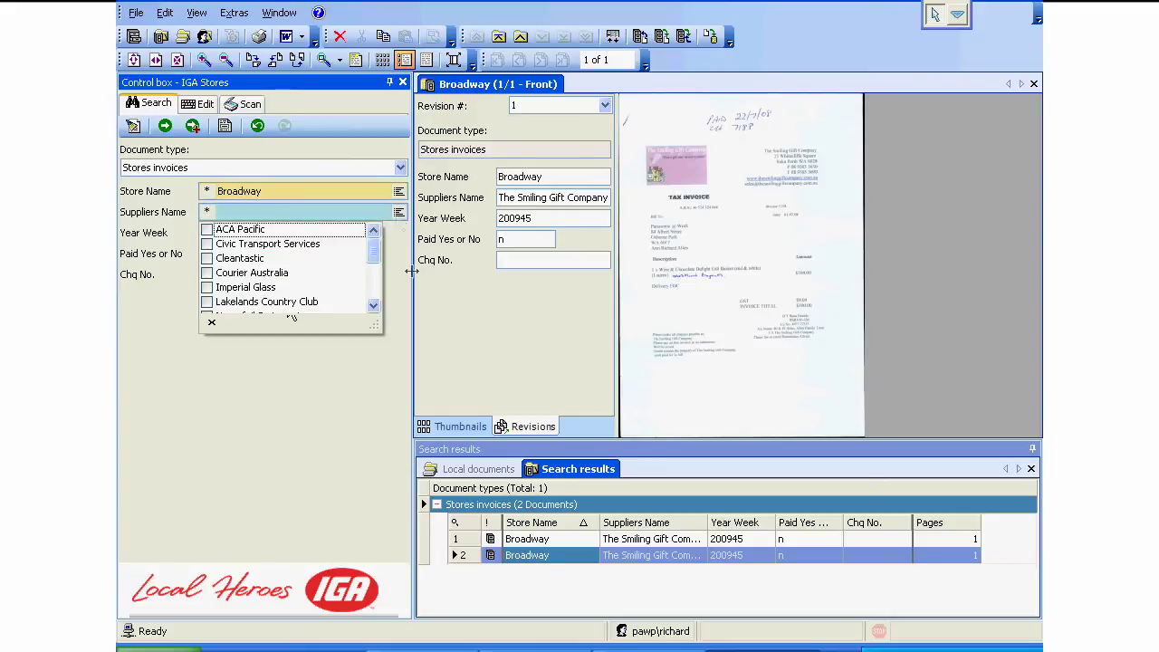
pyautogui.click(208, 272)
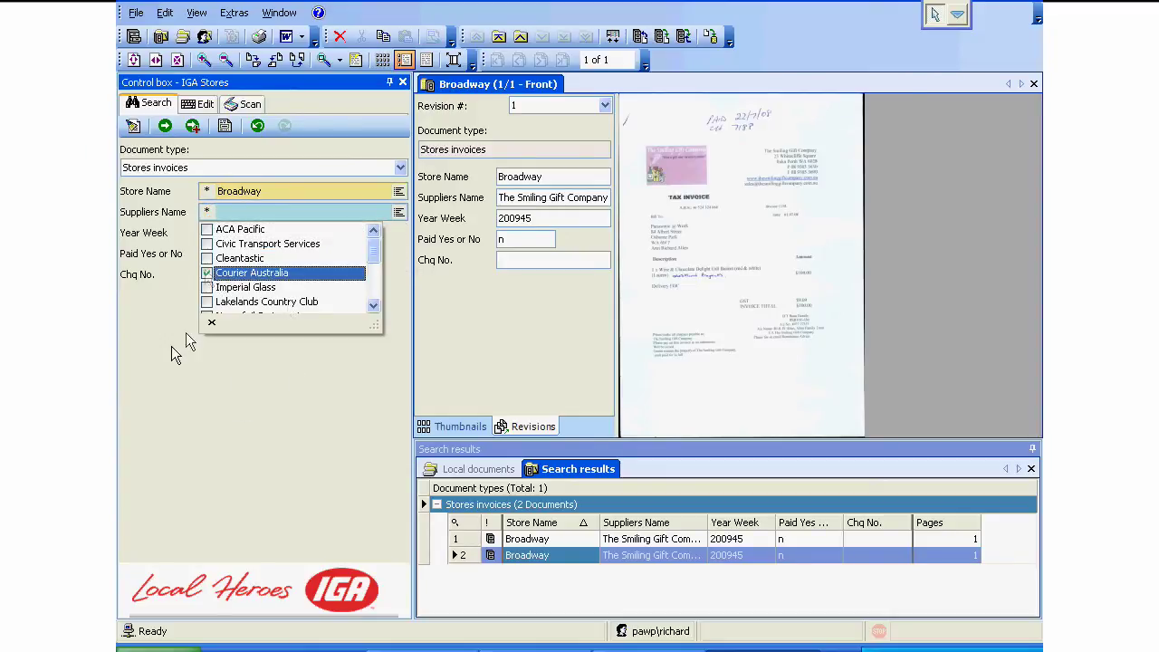
pyautogui.click(174, 344)
pyautogui.click(165, 126)
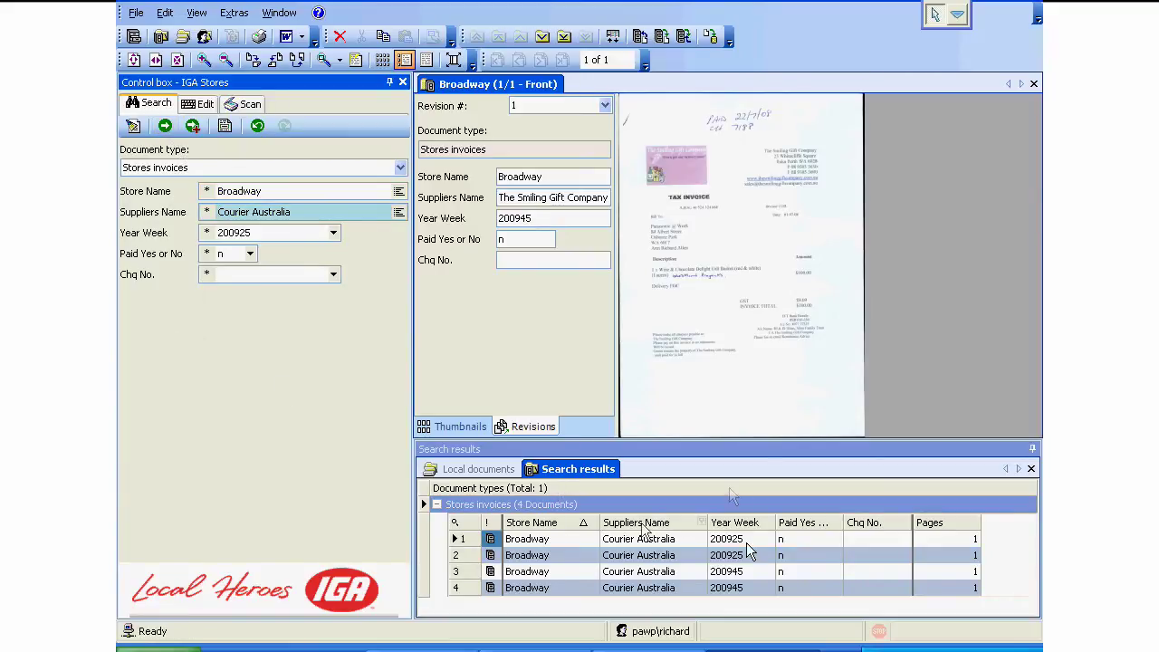
# Step: Open the third Courier Australia invoice, view it enlarged across the workspace, and return to the normal layout
pyautogui.click(681, 576)
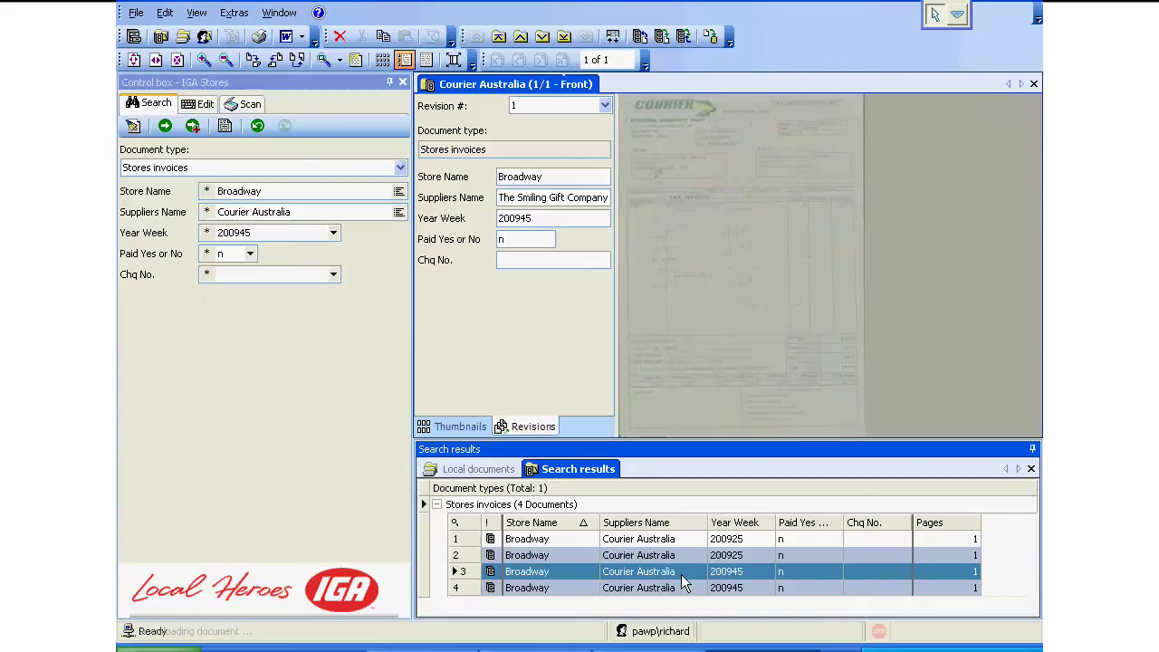
pyautogui.click(454, 60)
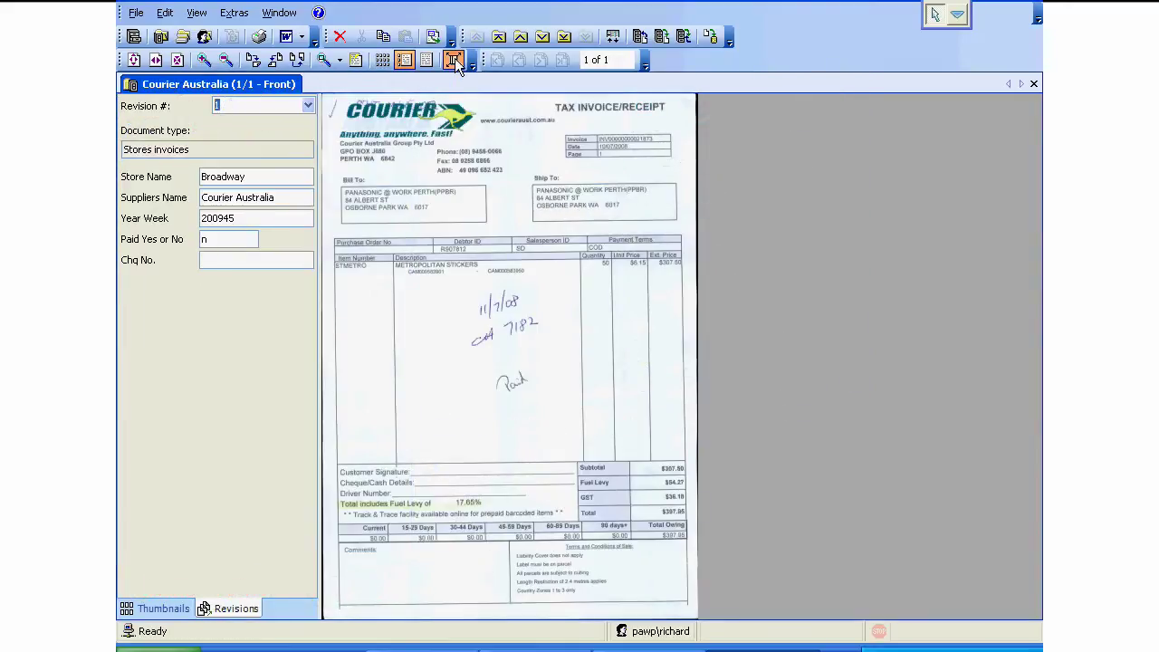
pyautogui.click(454, 58)
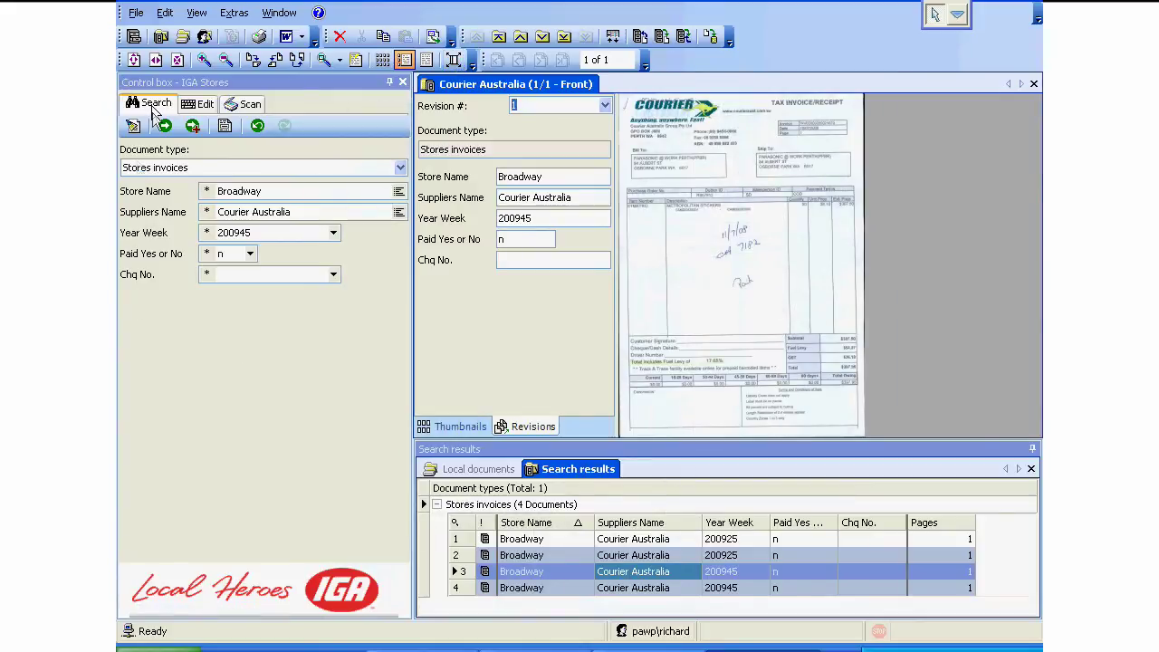
# Step: Clear the scan index fields and enter store name Carine, year week 200945 and paid status n
pyautogui.click(250, 104)
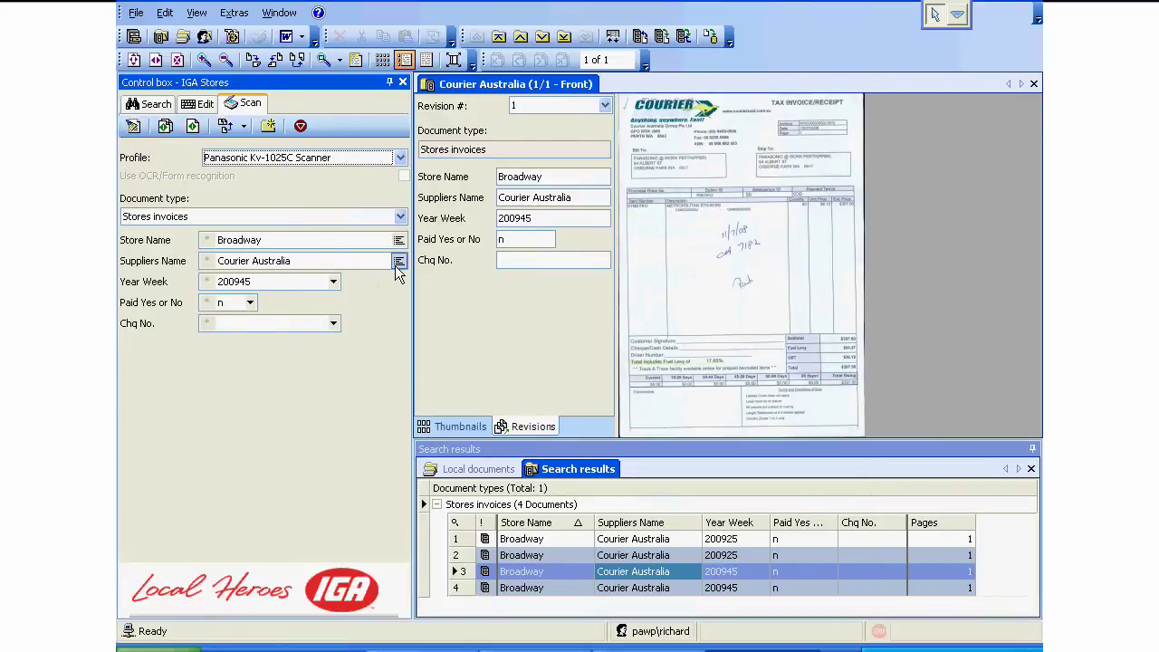
pyautogui.click(134, 126)
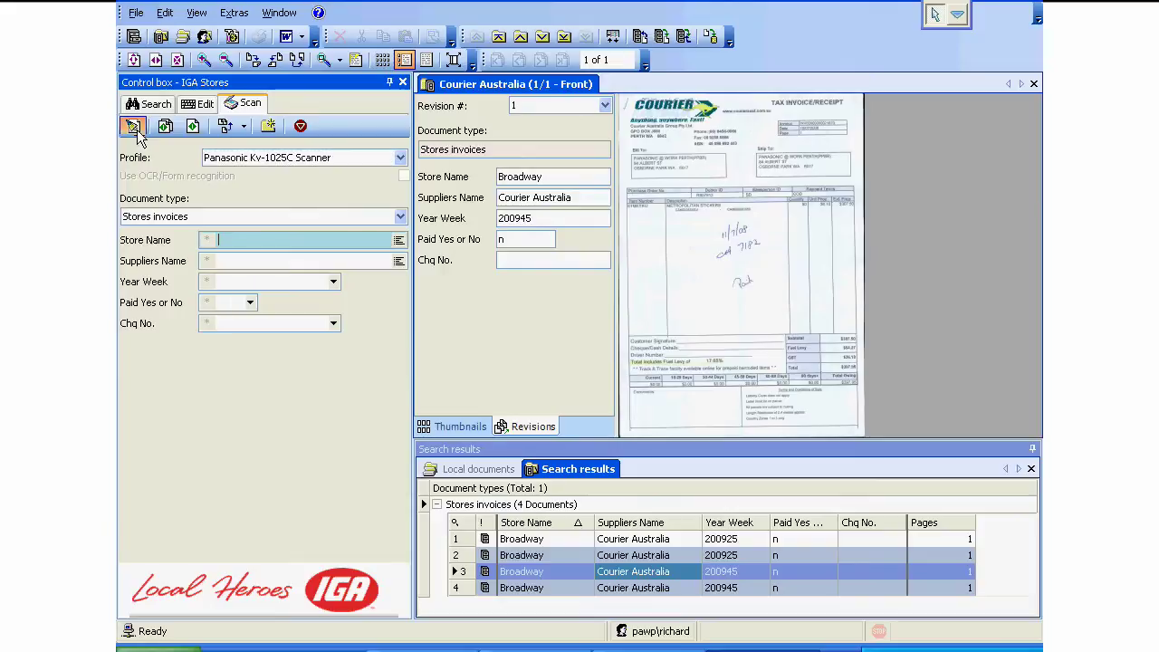
pyautogui.click(399, 240)
pyautogui.click(210, 281)
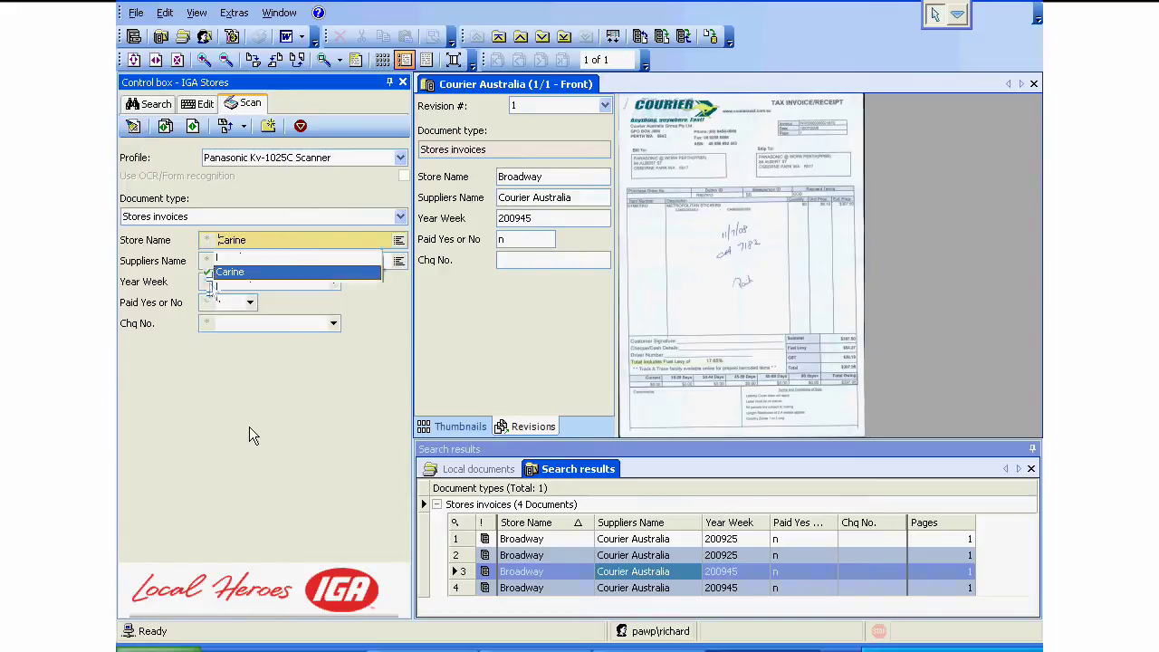
pyautogui.click(266, 282)
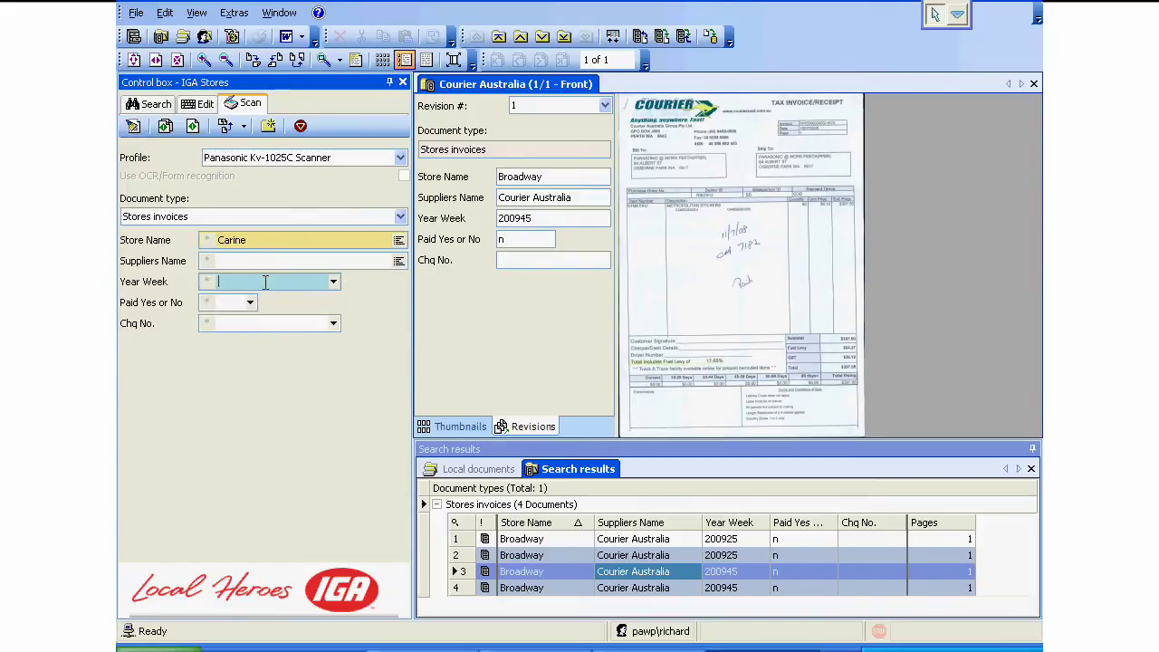
pyautogui.click(334, 281)
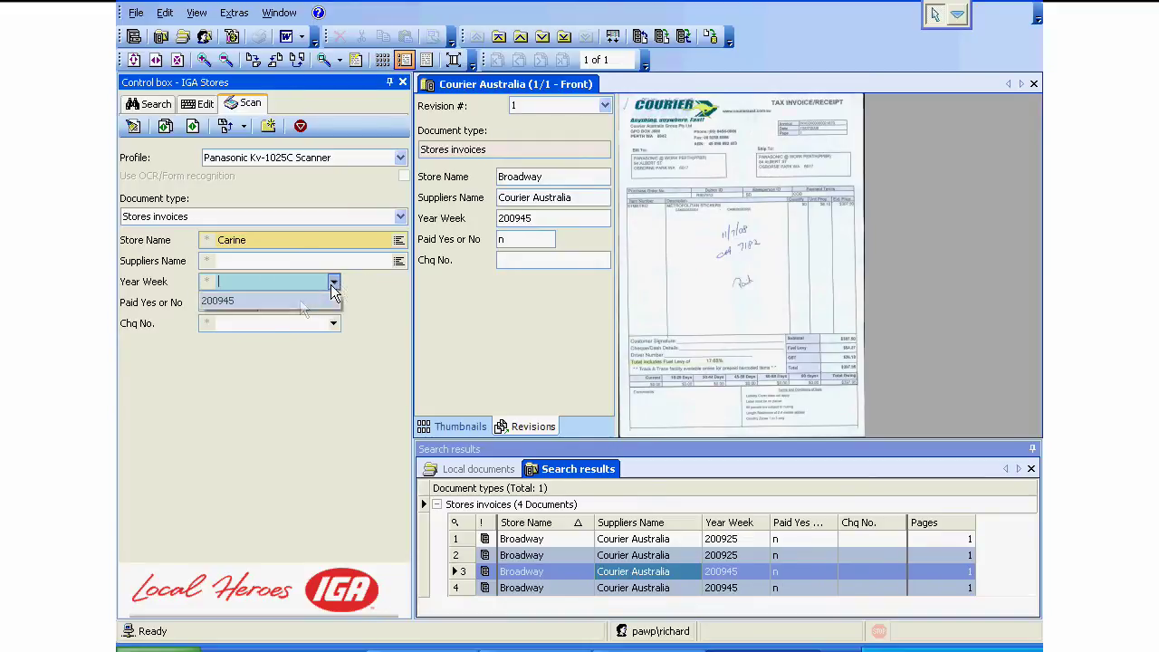
pyautogui.click(268, 305)
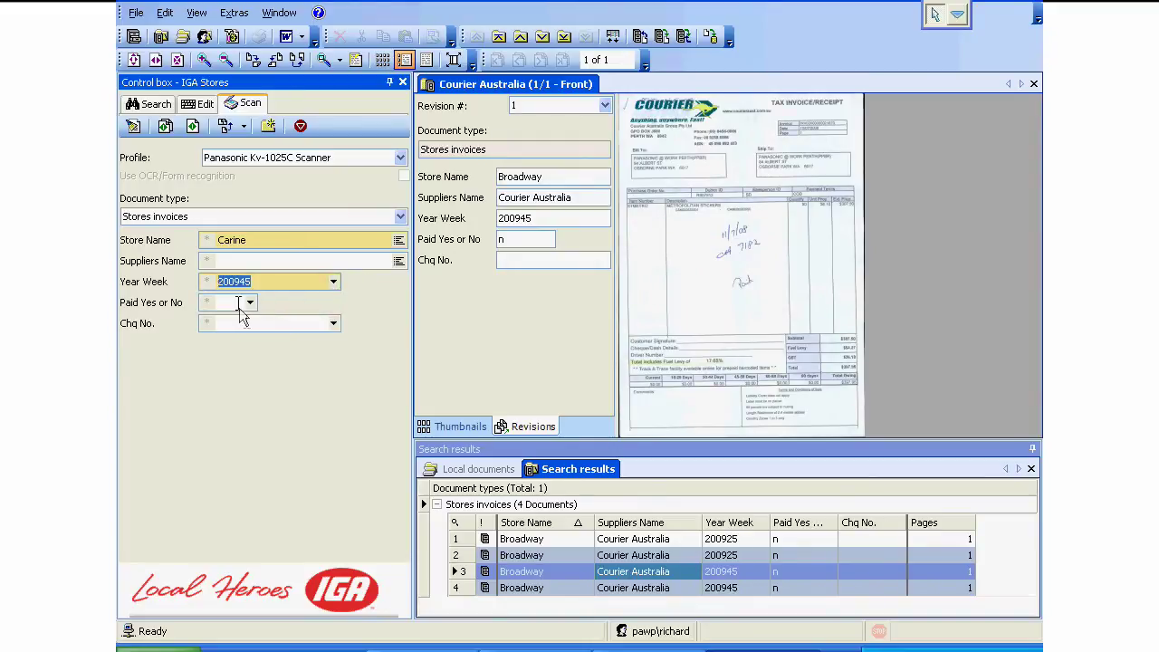
pyautogui.write('n')
pyautogui.click(233, 322)
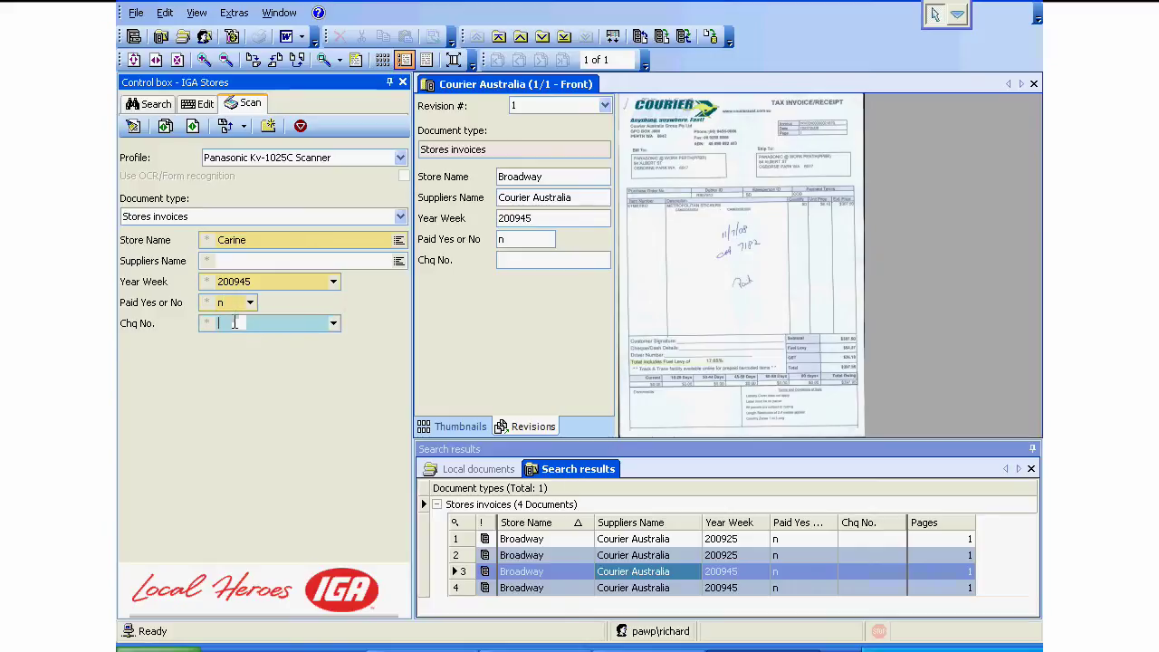
# Step: Scan the batch of invoices using the scanner driver's custom profile Invoices
pyautogui.click(193, 127)
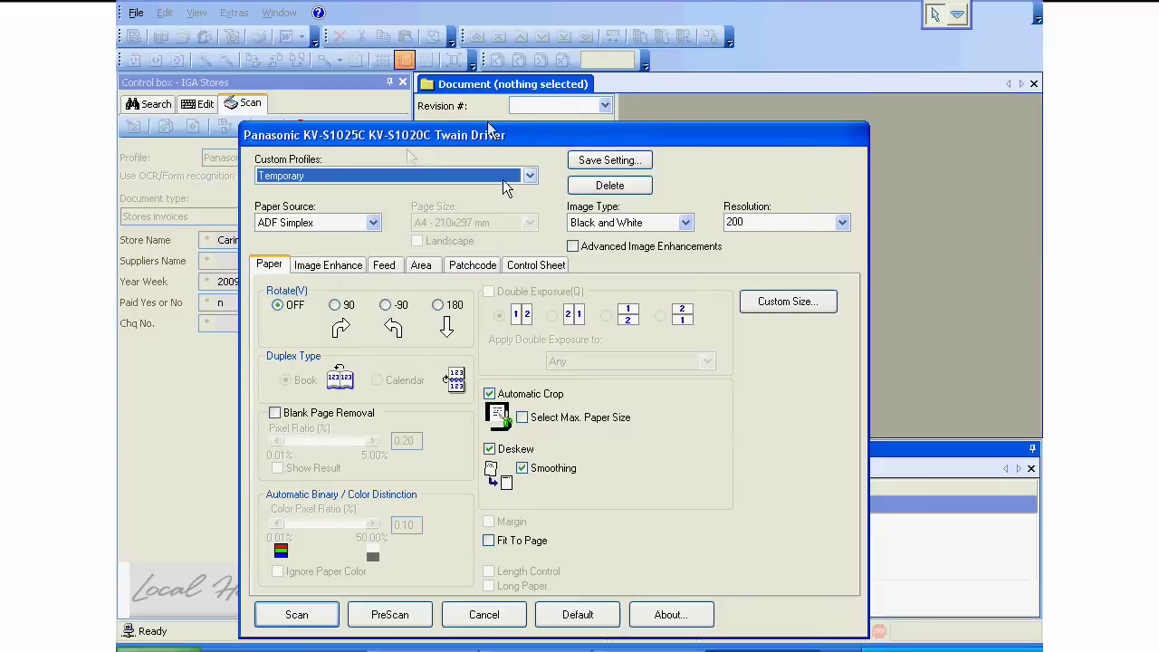
pyautogui.click(532, 179)
pyautogui.click(366, 244)
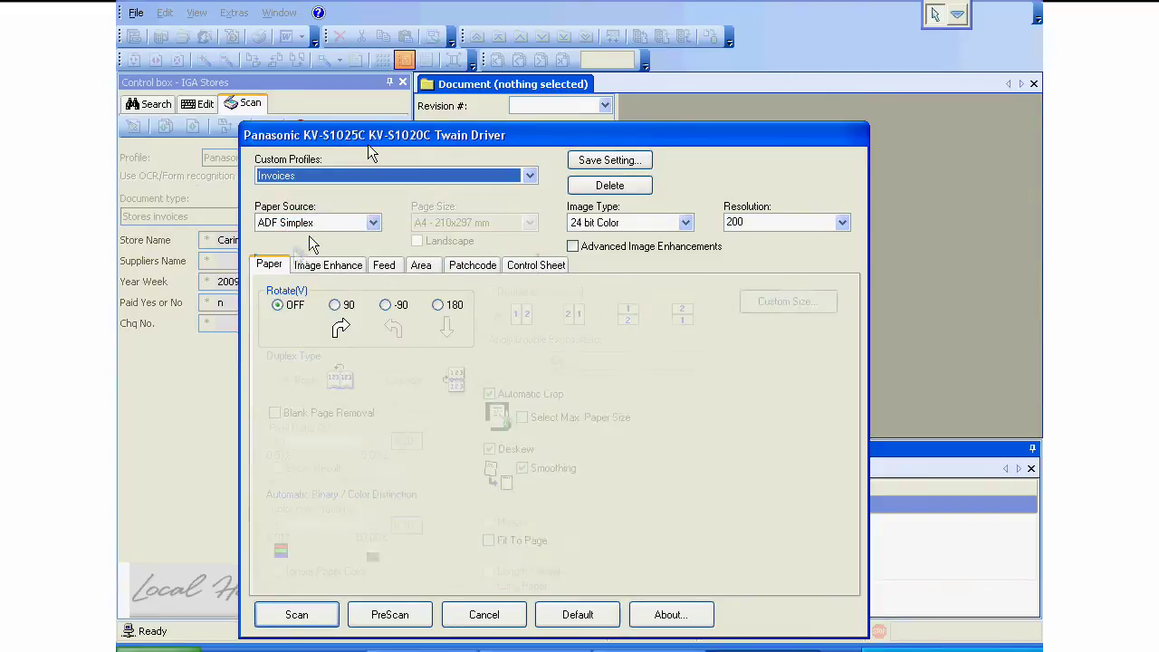
pyautogui.moveTo(406, 143); pyautogui.dragTo(855, 56)
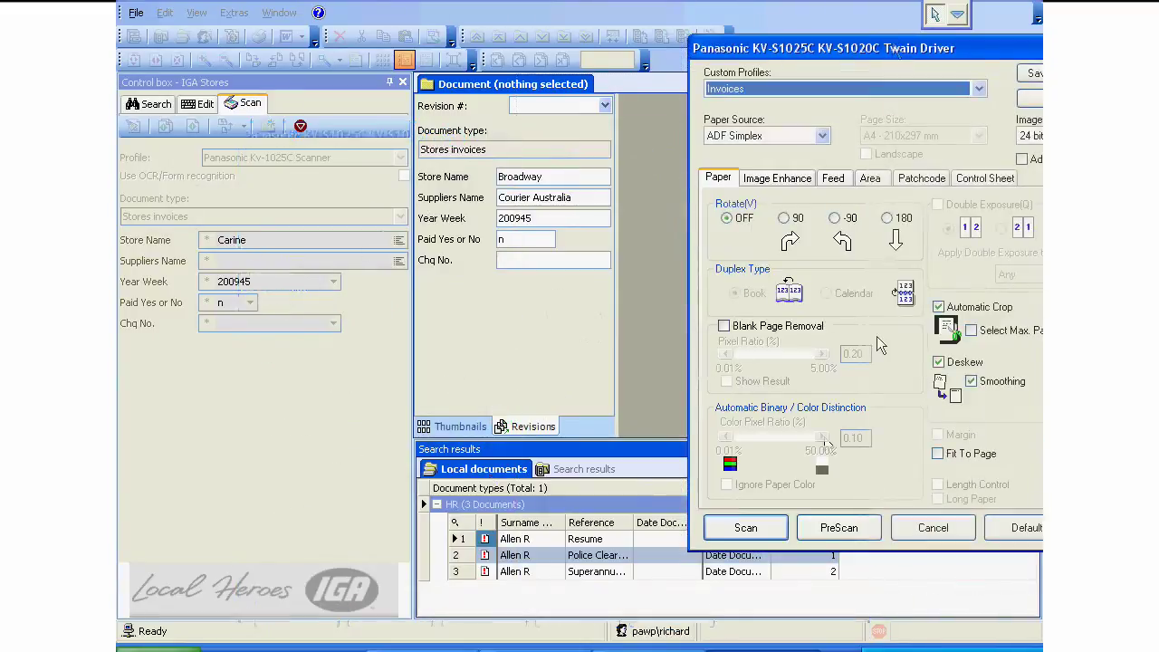
pyautogui.click(746, 528)
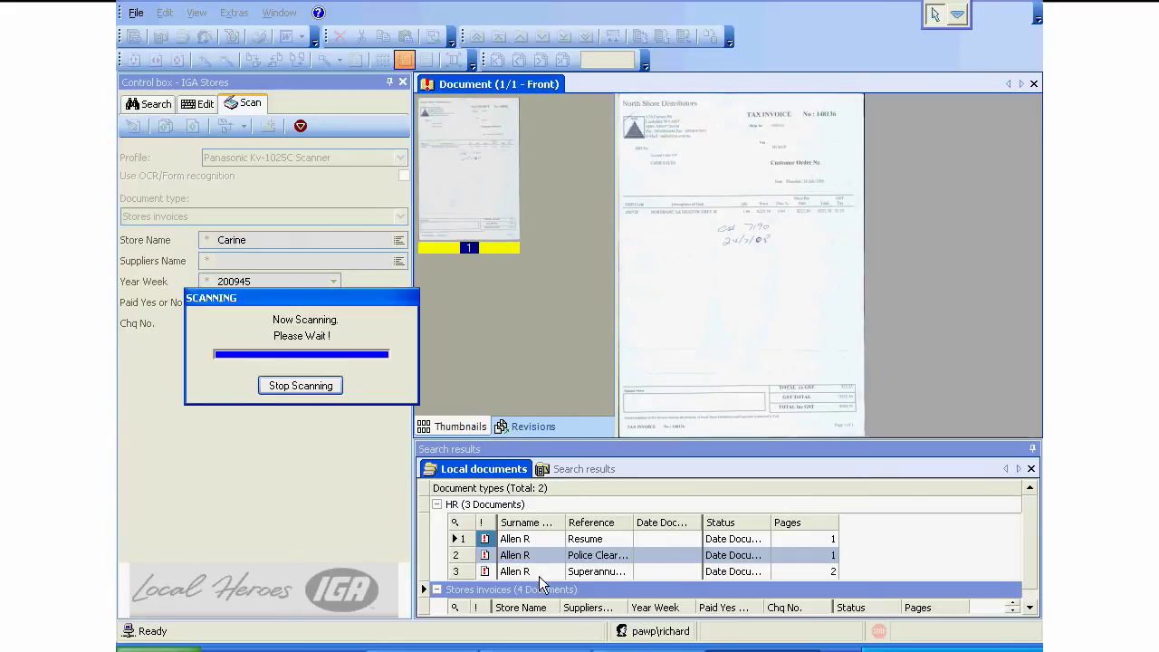
# Step: Collapse the HR group in the local documents and display the first scanned Carine invoice
pyautogui.click(437, 505)
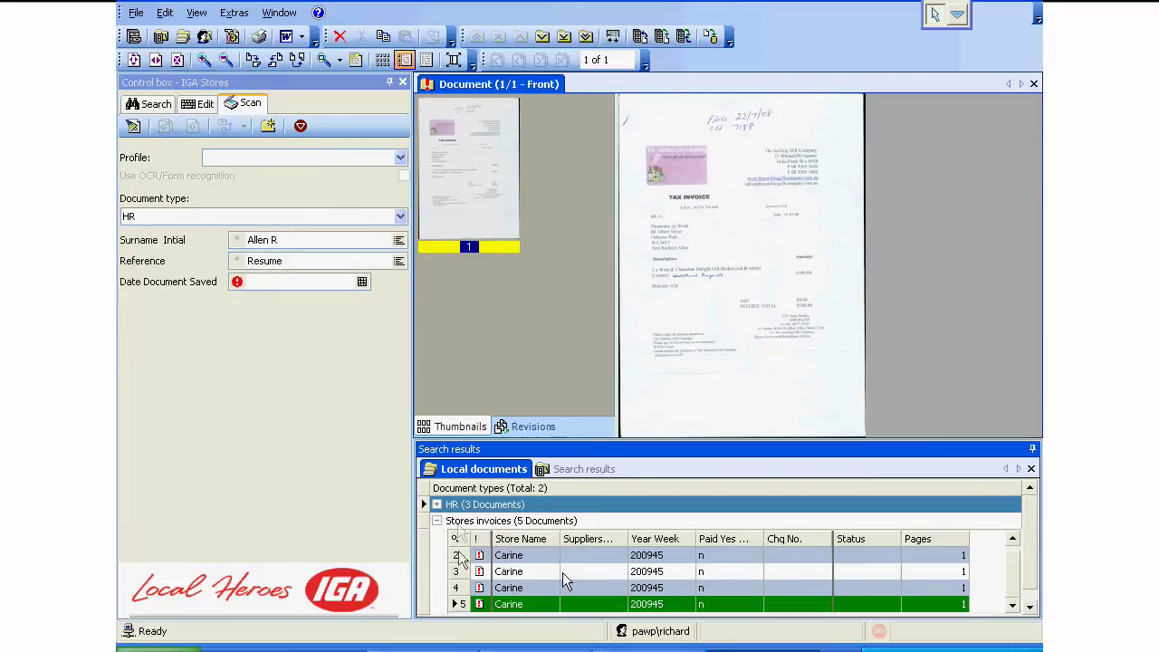
pyautogui.click(1012, 539)
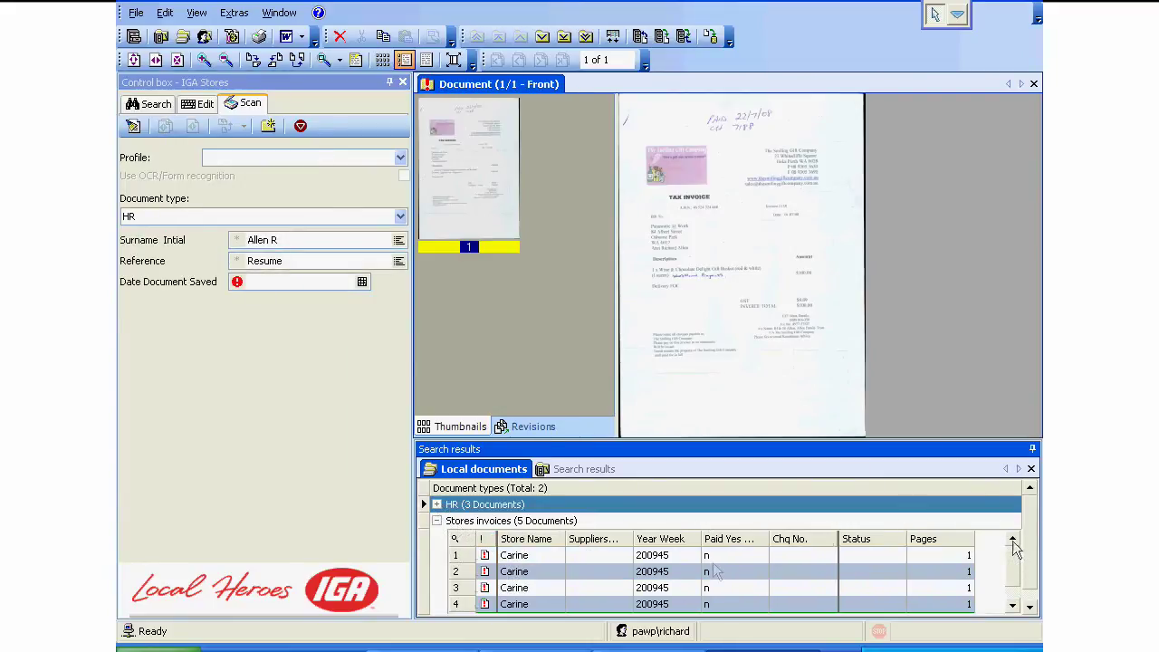
pyautogui.click(545, 556)
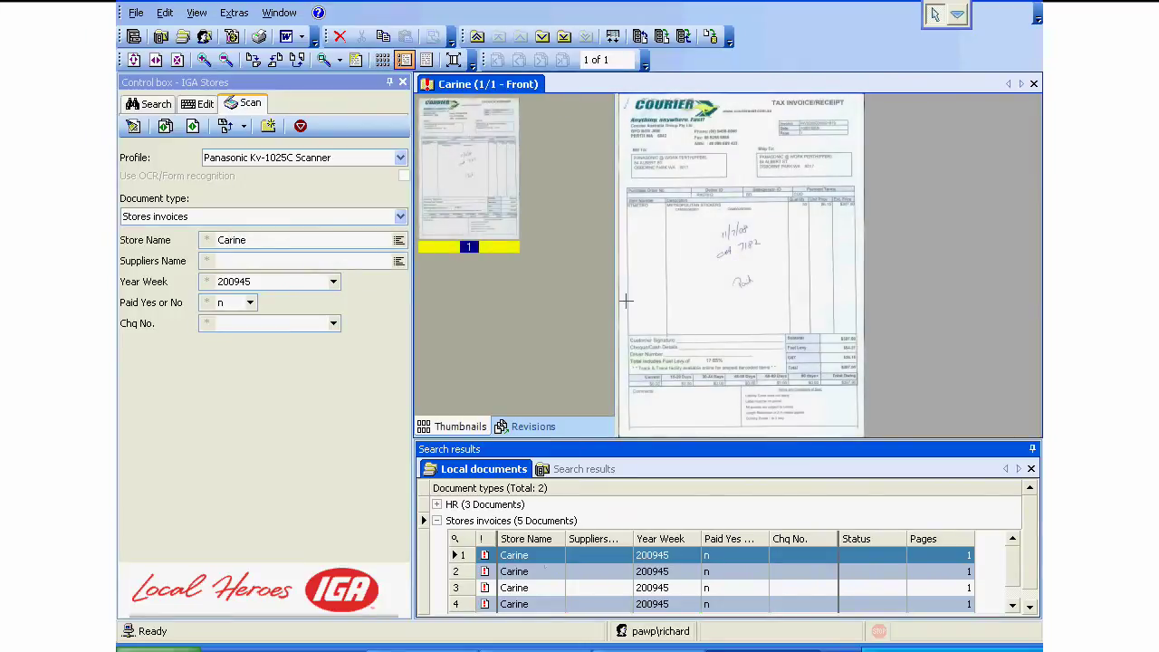
# Step: Edit the first scanned invoice's index to supplier Courier Australia and save it, advancing to the next document
pyautogui.click(196, 107)
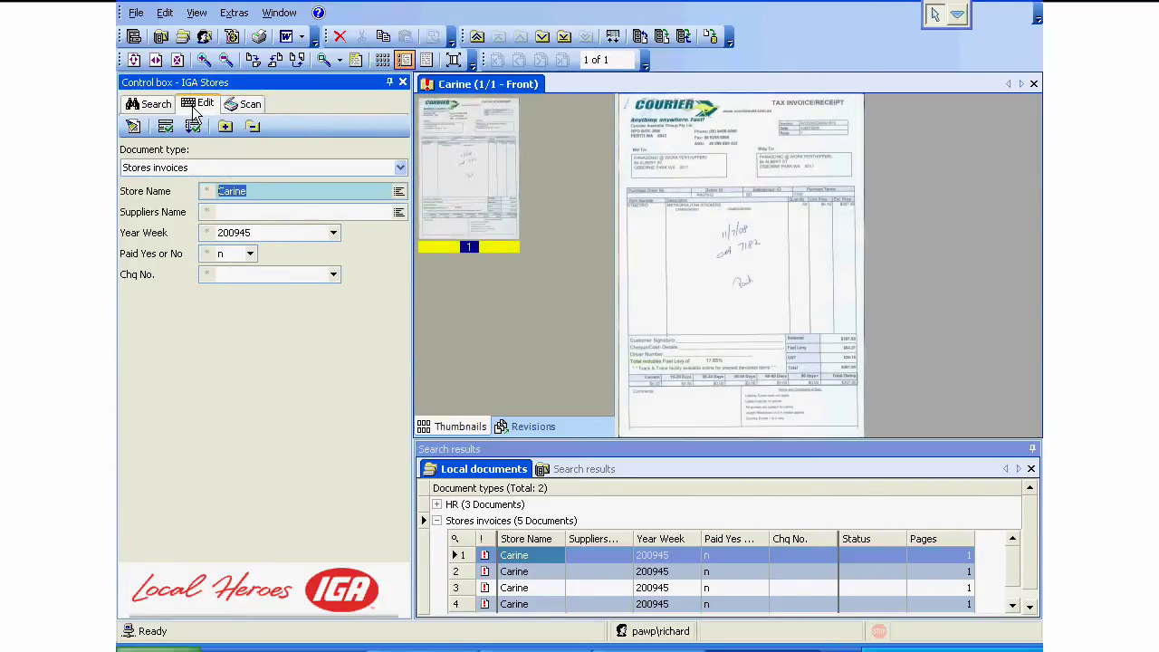
pyautogui.click(399, 212)
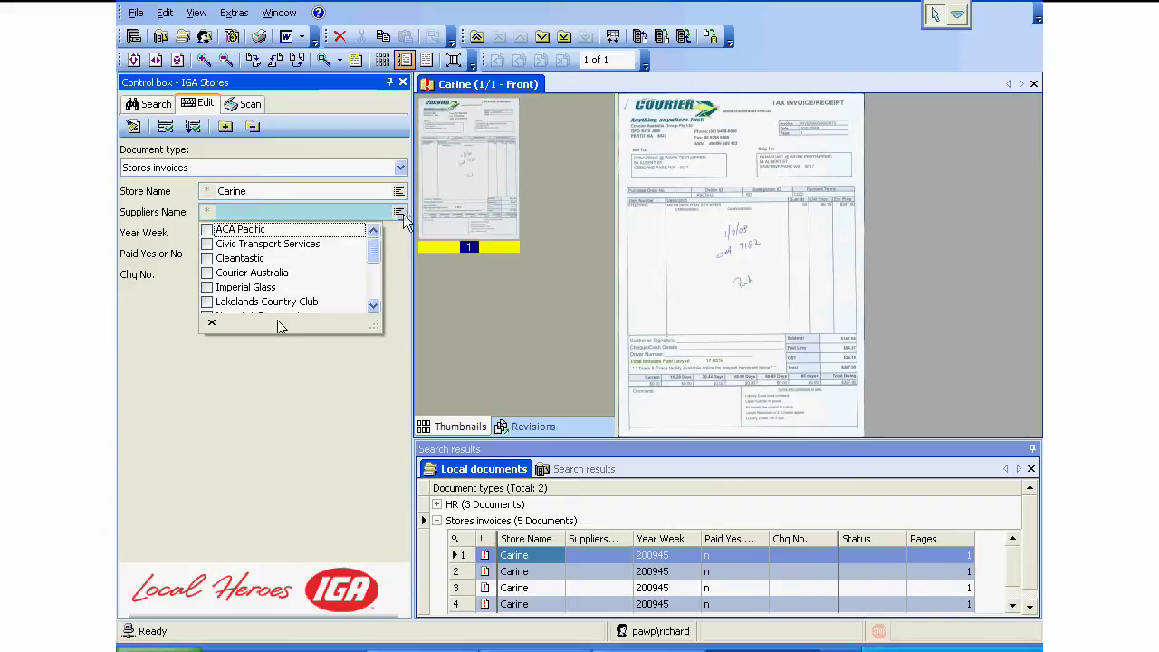
pyautogui.click(214, 274)
pyautogui.click(215, 396)
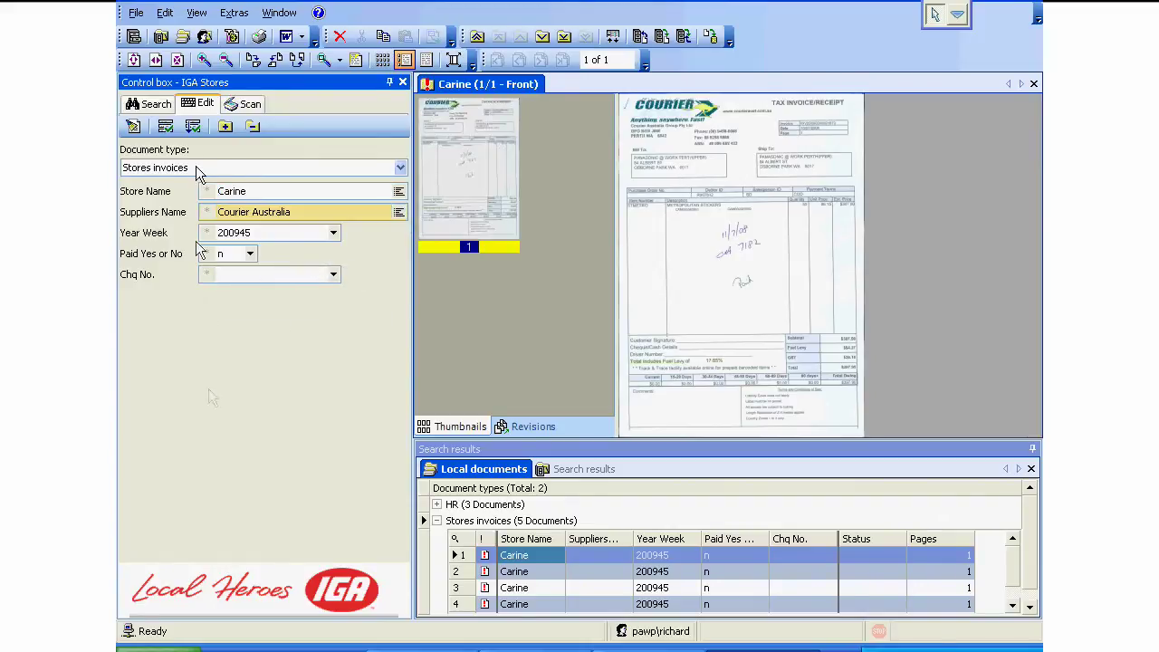
pyautogui.click(194, 126)
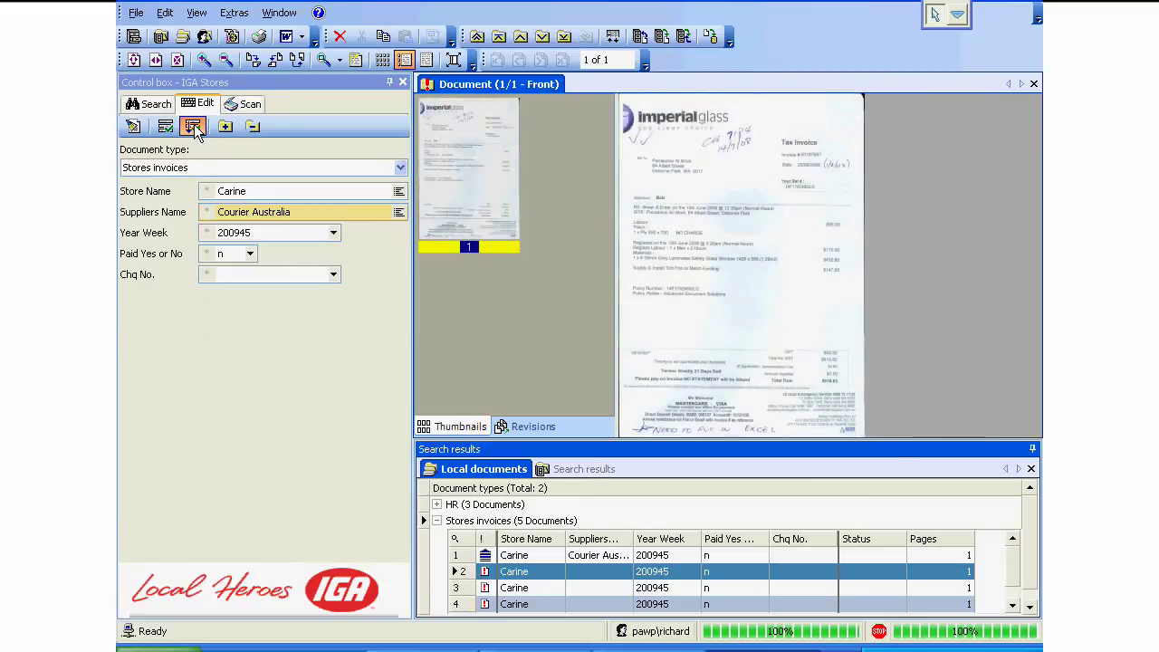
# Step: Assign supplier Imperial Glass to the displayed invoice and save it, advancing to the next document
pyautogui.click(399, 213)
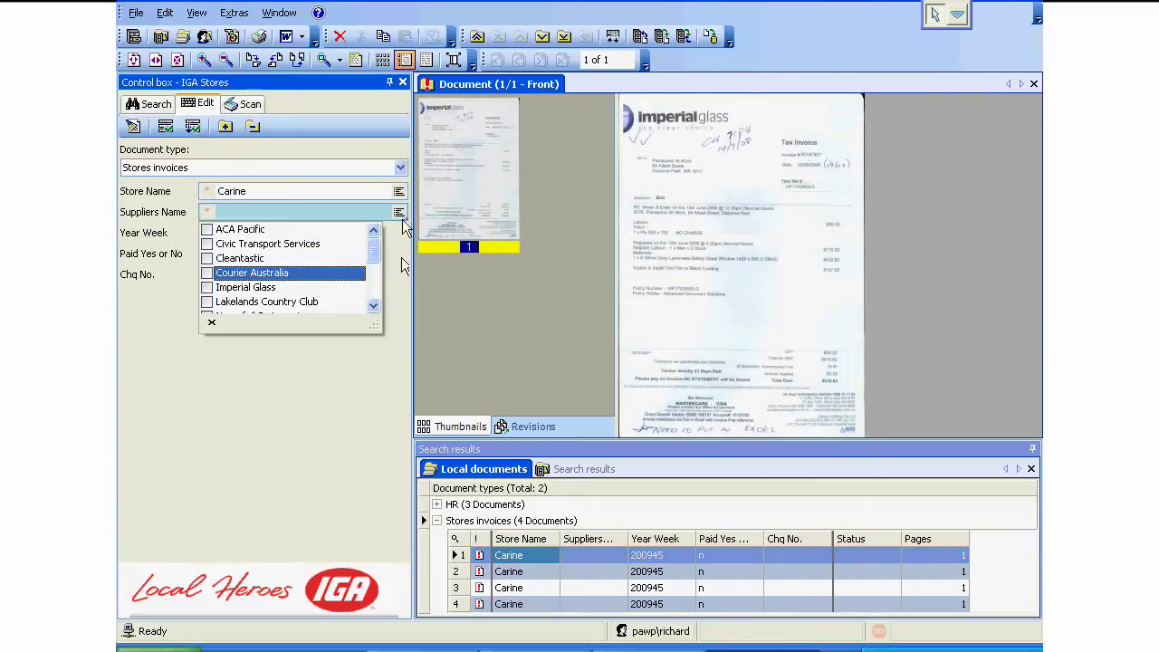
pyautogui.click(208, 288)
pyautogui.click(150, 321)
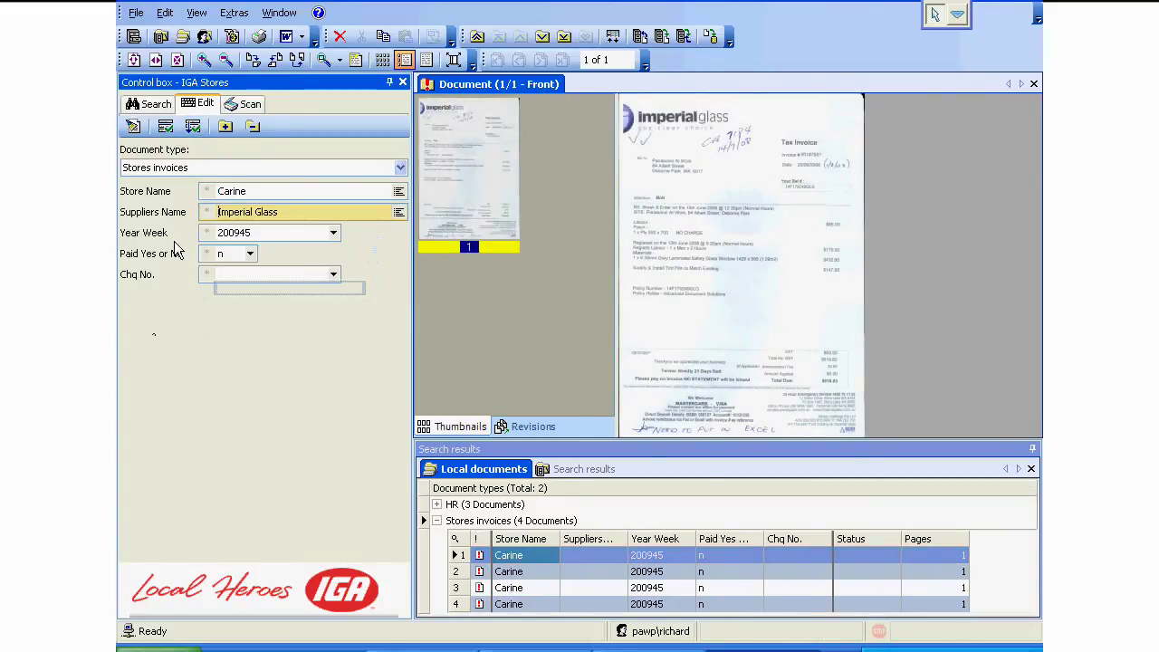
pyautogui.click(194, 124)
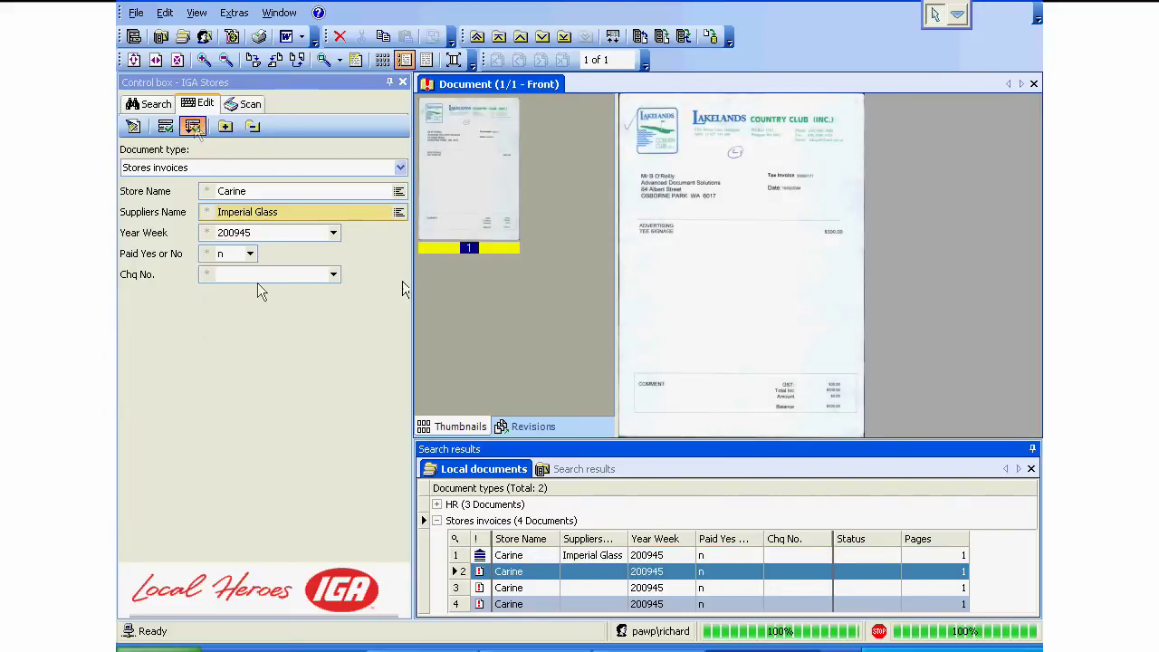
# Step: Assign supplier Lakelands Country Club to the displayed invoice and save it, advancing to the next document
pyautogui.click(399, 212)
pyautogui.scroll(-1, 382, 260)
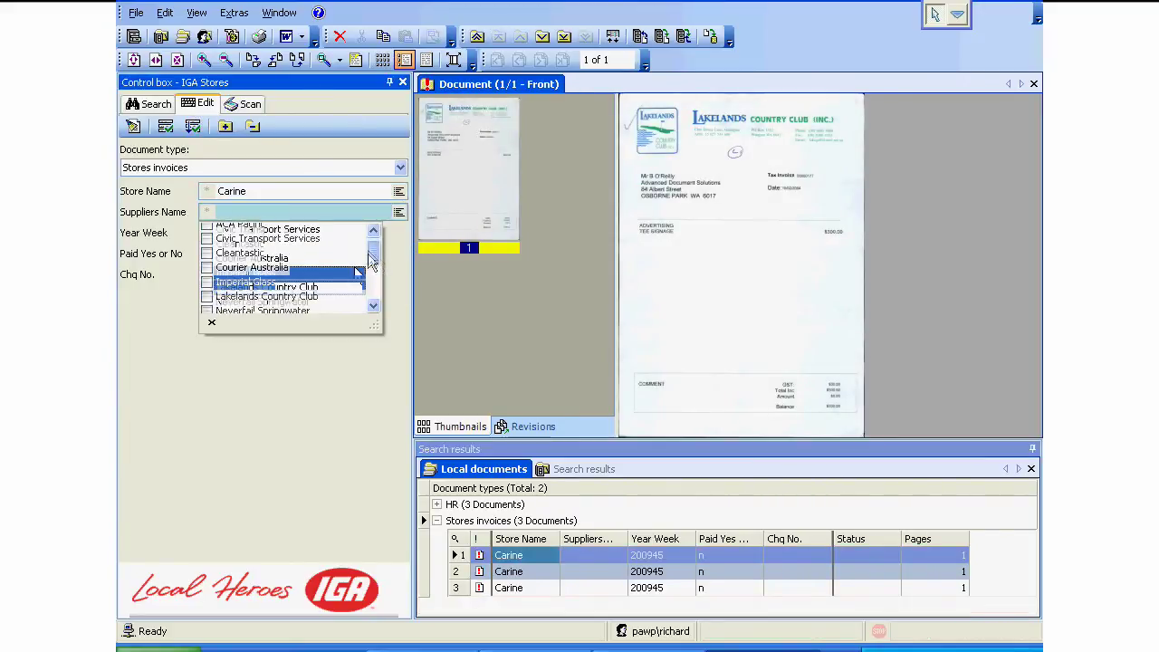
pyautogui.click(208, 287)
pyautogui.click(179, 391)
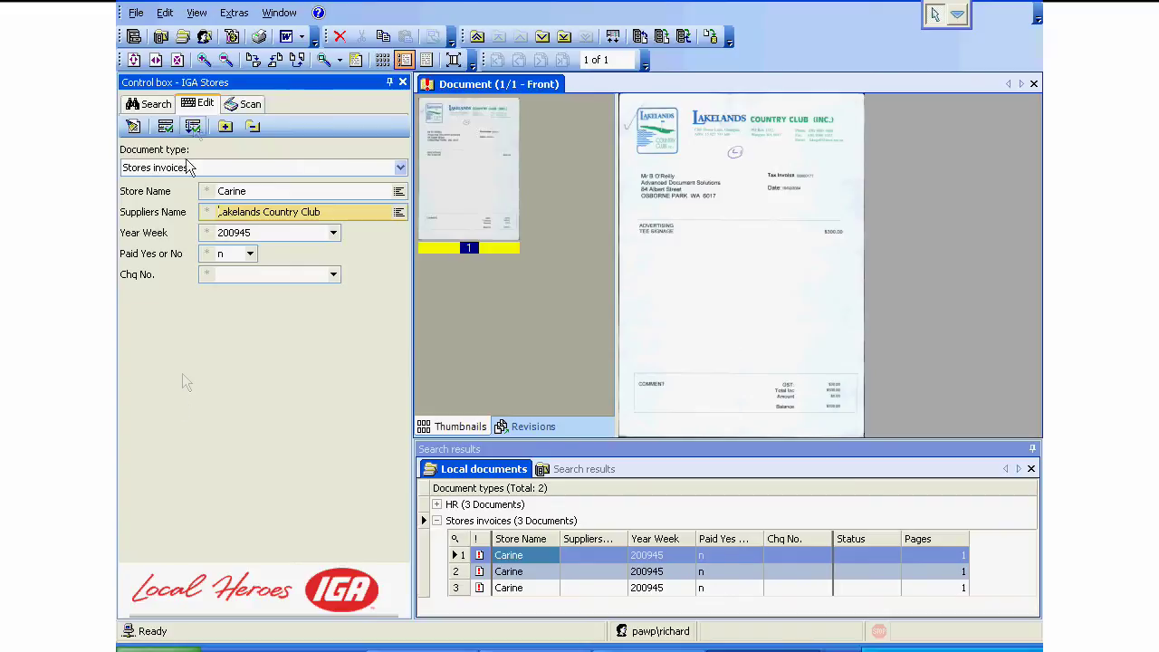
pyautogui.click(193, 126)
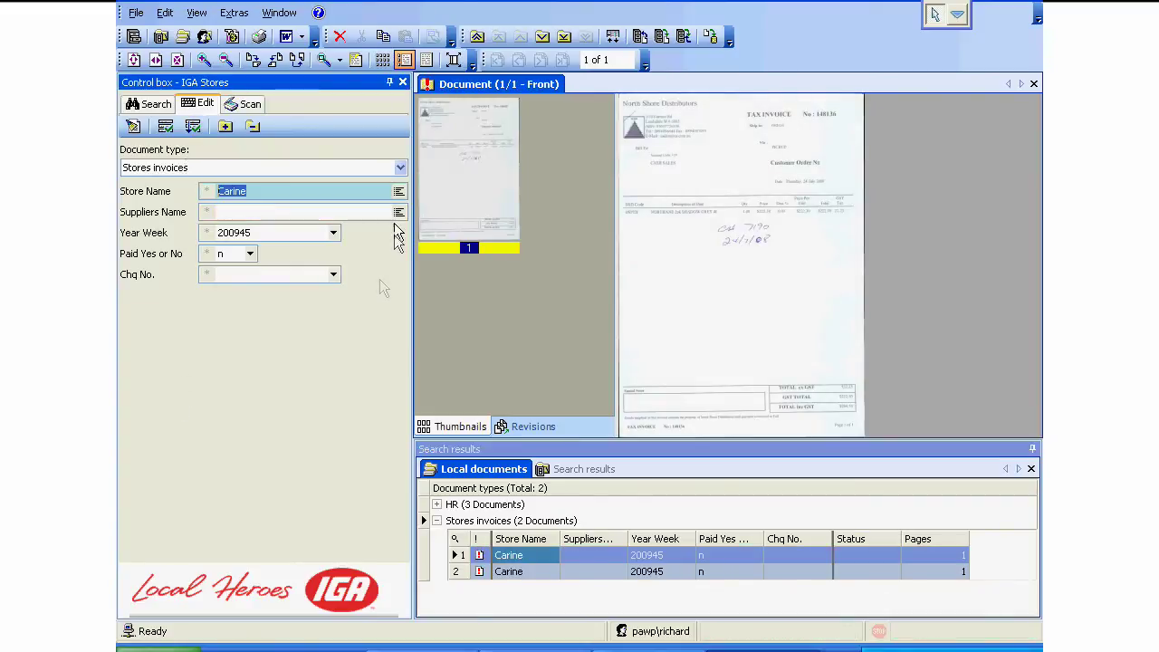
# Step: Assign supplier North Shore Distributors to the displayed invoice and save it, advancing to the next document
pyautogui.click(398, 212)
pyautogui.scroll(-2, 371, 246)
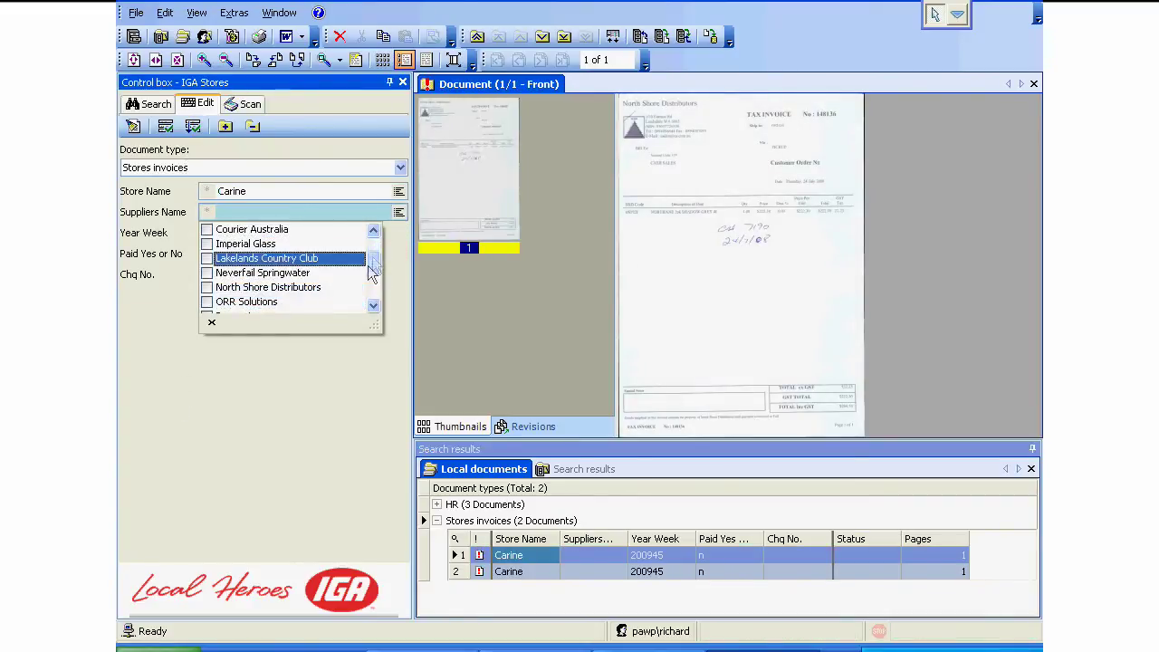
pyautogui.click(268, 287)
pyautogui.click(154, 346)
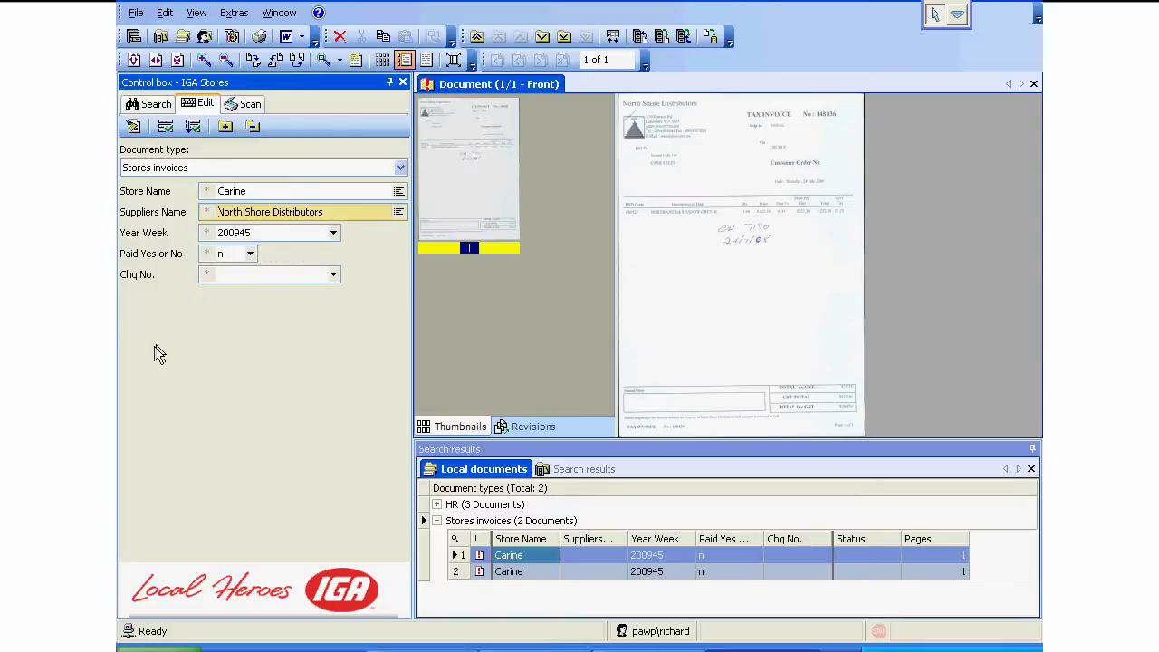
pyautogui.click(192, 126)
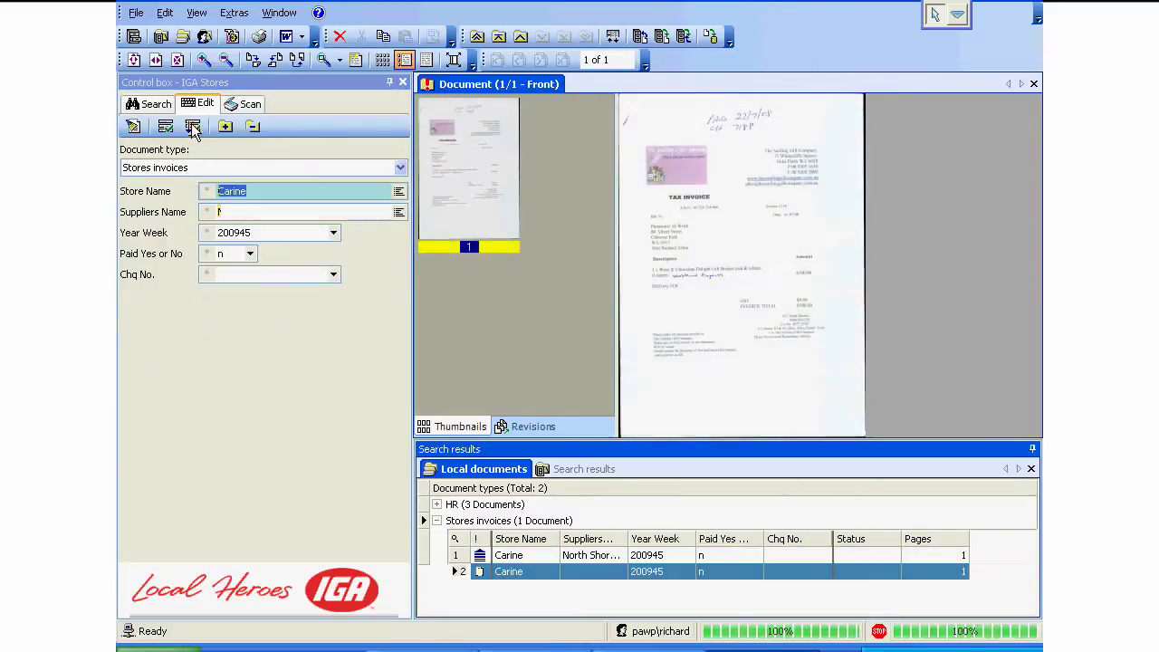
# Step: Assign supplier The Smiling Gift Company to the last scanned invoice and save it
pyautogui.click(399, 212)
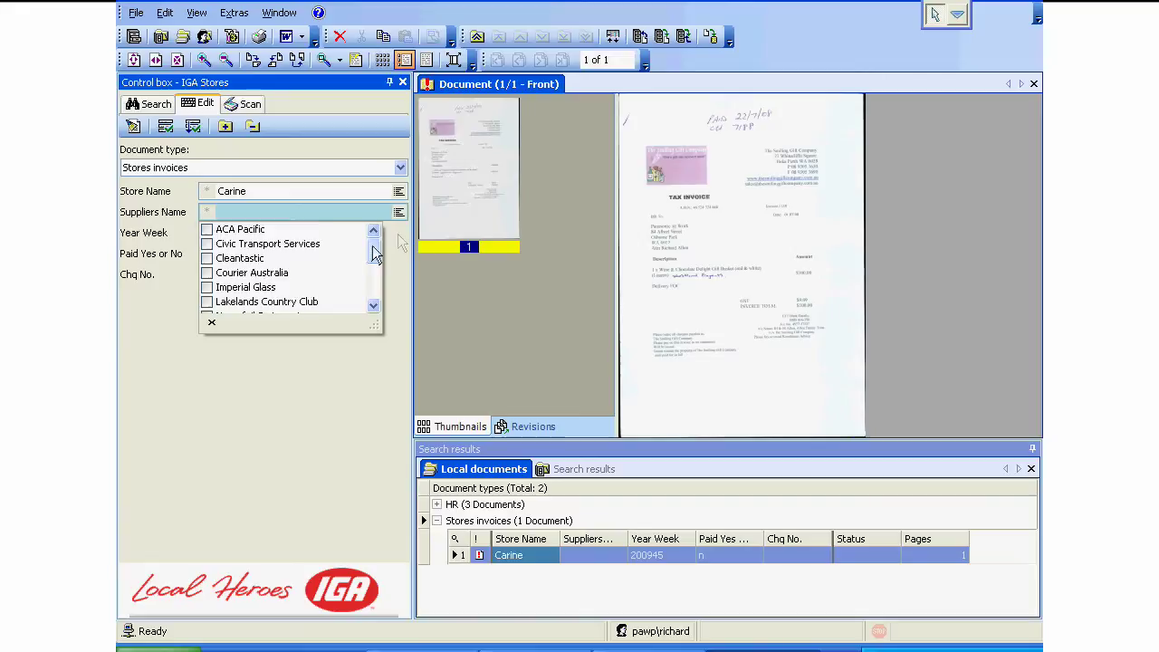
pyautogui.moveTo(374, 244); pyautogui.dragTo(374, 283)
pyautogui.click(267, 287)
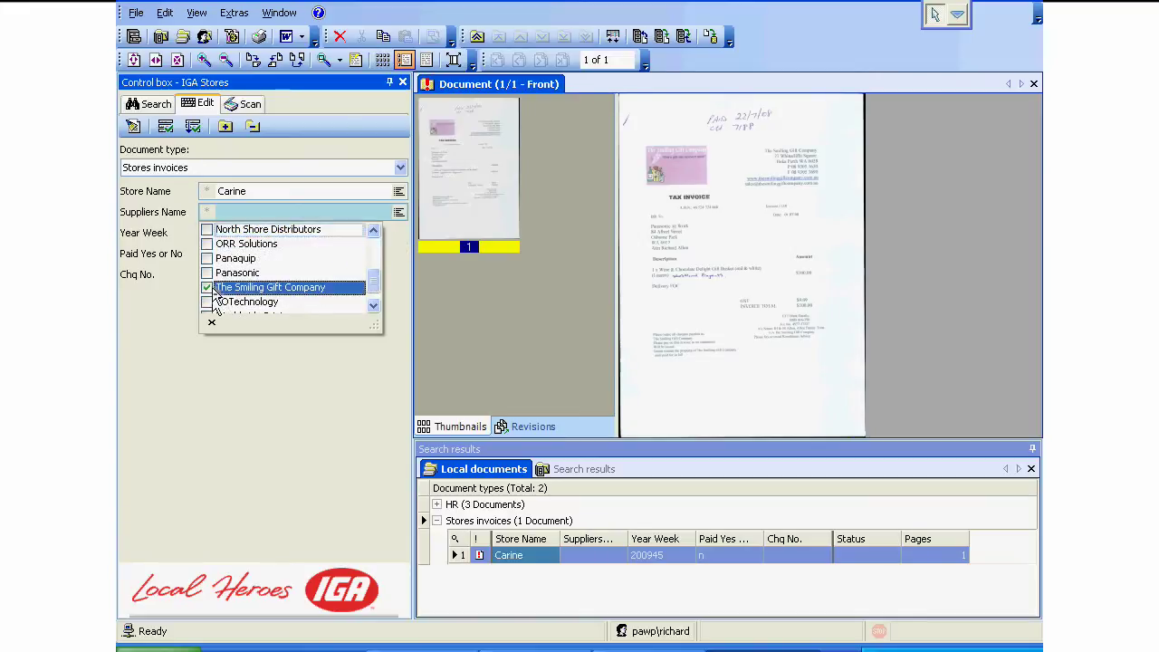
pyautogui.click(223, 419)
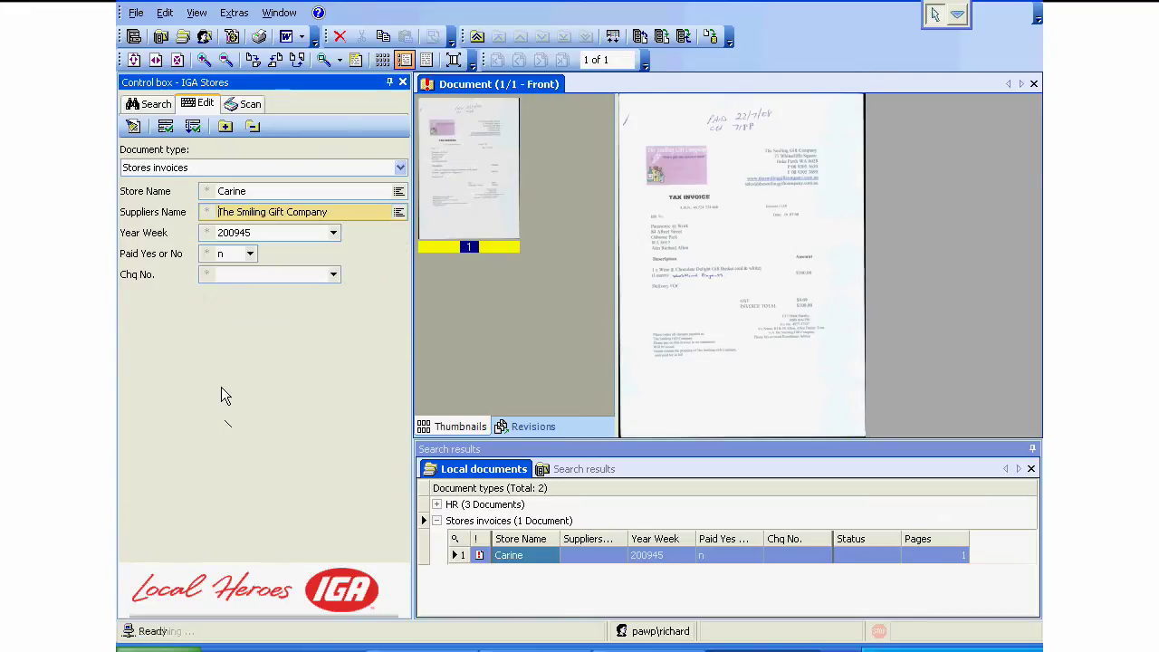
pyautogui.click(194, 126)
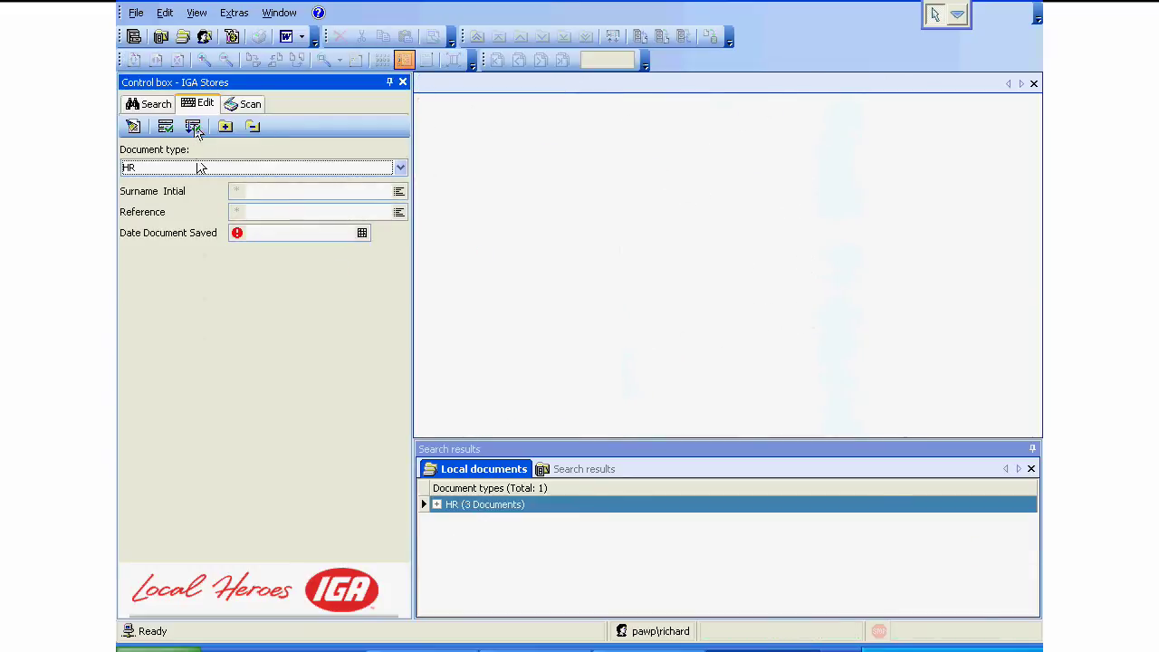
# Step: Search the Stores invoices document type for store Carine and year week 200945, clearing the previous search criteria
pyautogui.click(154, 104)
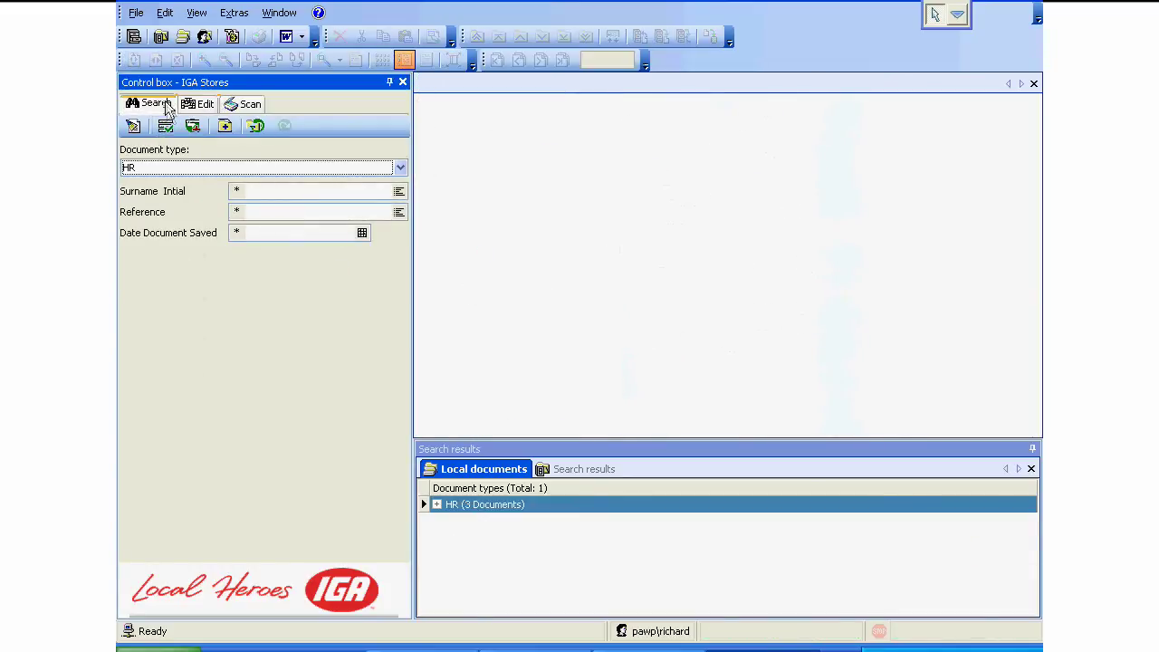
pyautogui.click(400, 168)
pyautogui.click(207, 217)
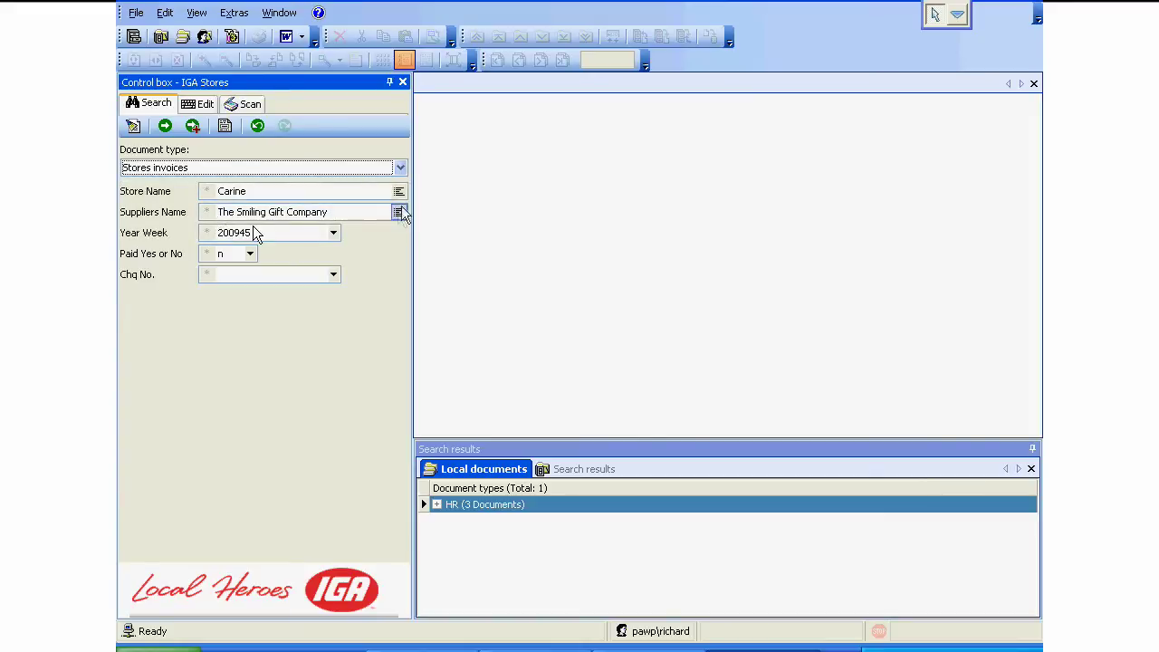
pyautogui.click(133, 127)
pyautogui.click(399, 191)
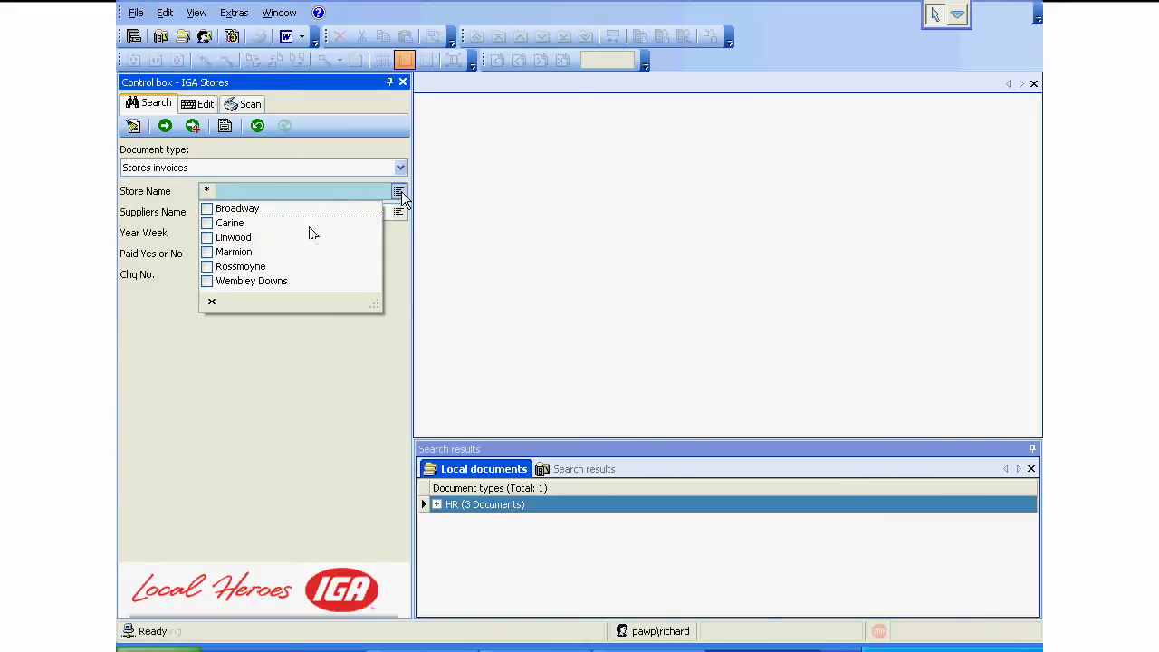
pyautogui.click(207, 223)
pyautogui.click(193, 330)
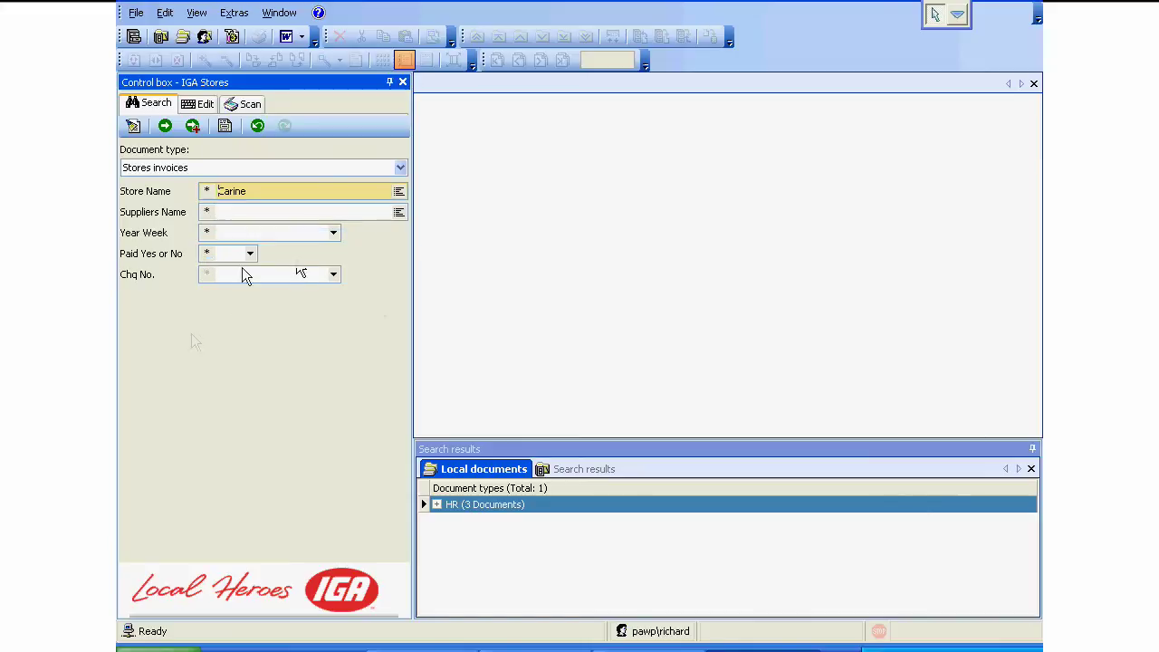
pyautogui.click(333, 232)
pyautogui.click(308, 253)
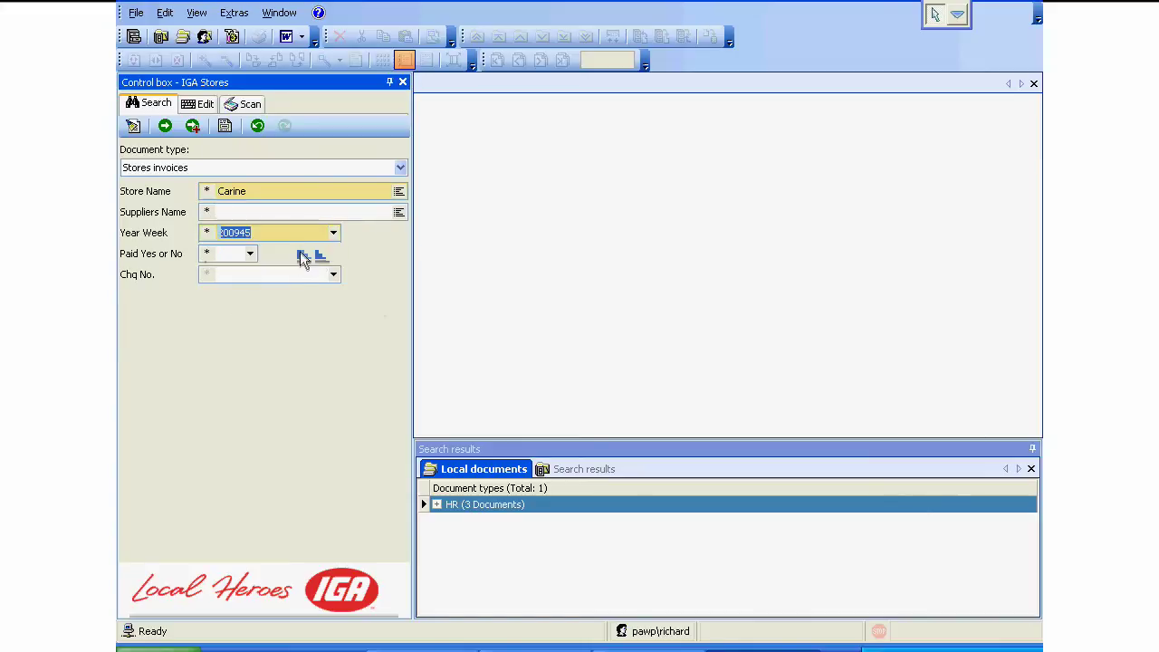
pyautogui.click(164, 127)
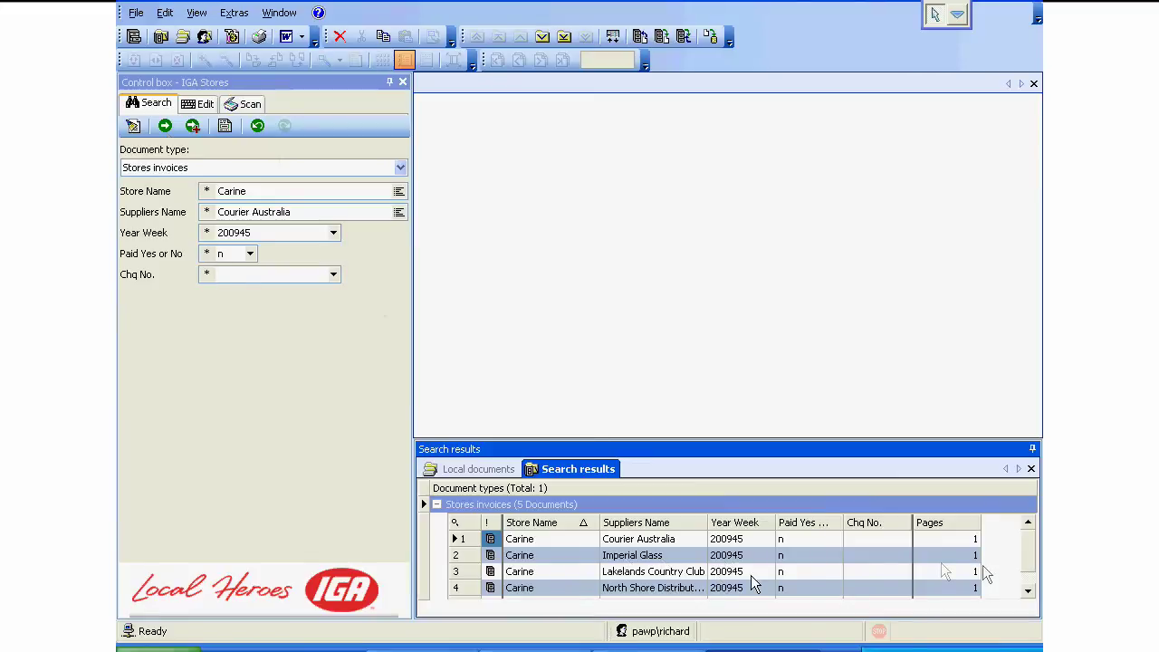
# Step: Open the Courier Australia invoice from the search results for viewing
pyautogui.doubleClick(625, 541)
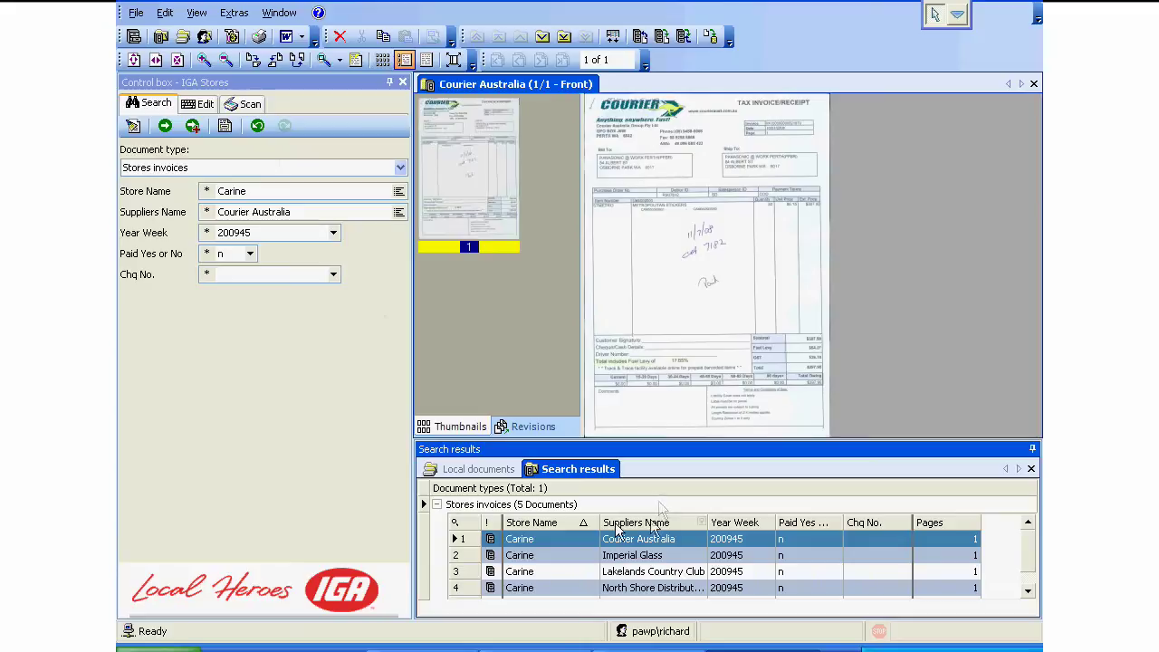
pyautogui.click(460, 61)
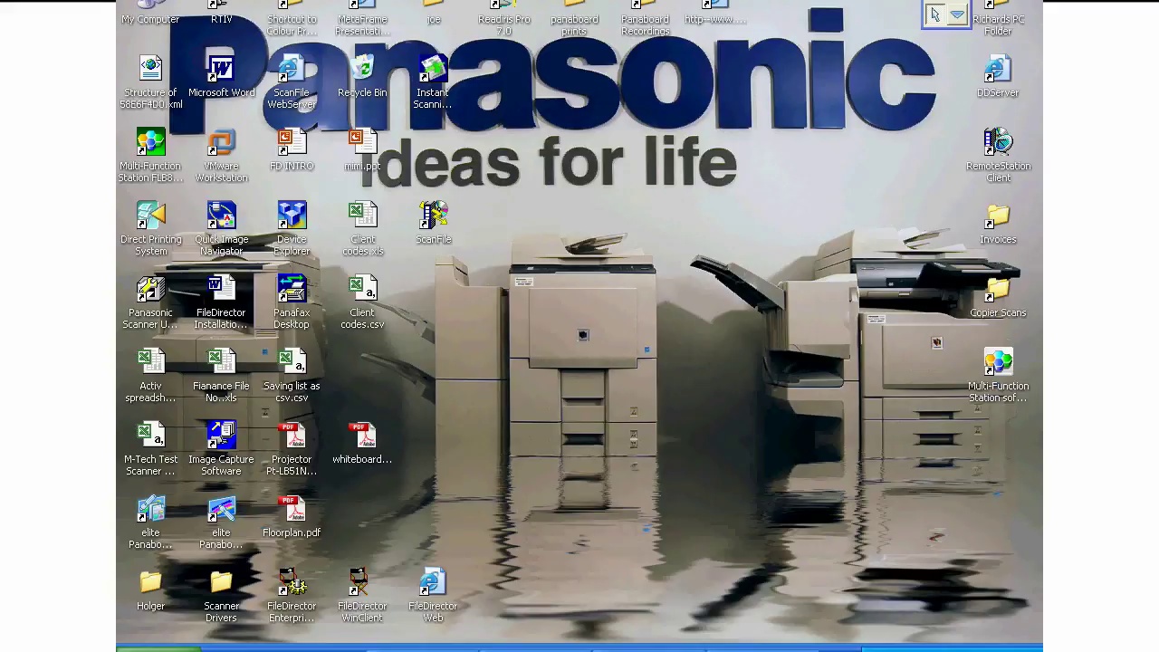
# Step: Switch to Word, start FileDirector index capture of the Installation Schedule document with document type Accounts Dept Documents, and cancel it
pyautogui.click(541, 647)
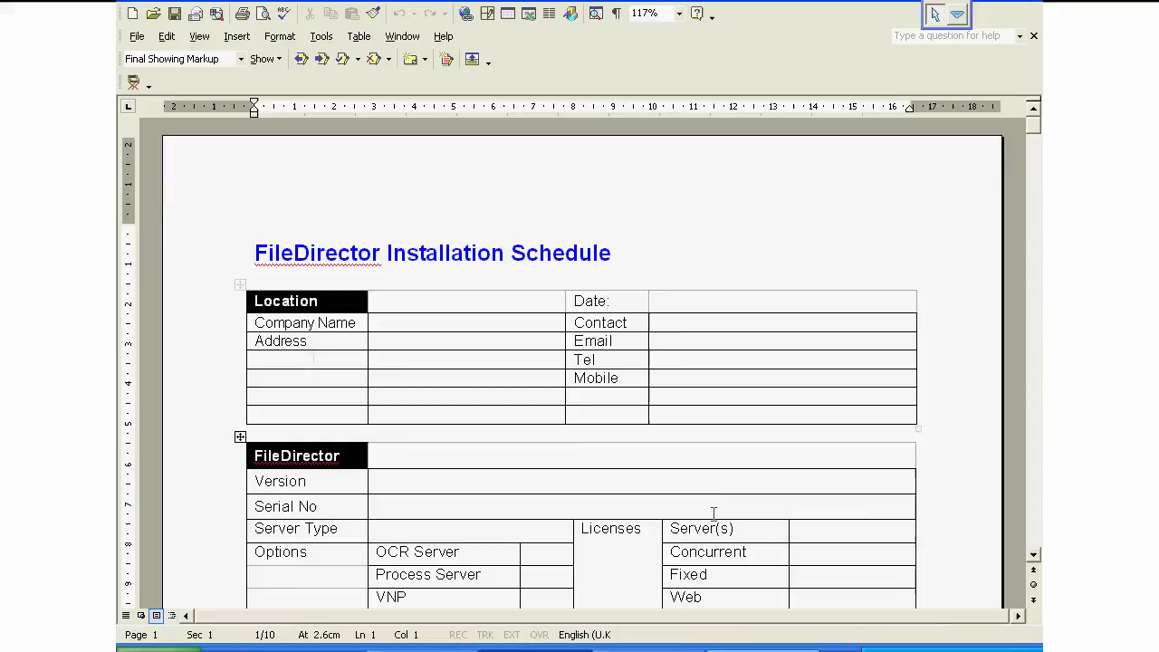
pyautogui.click(736, 649)
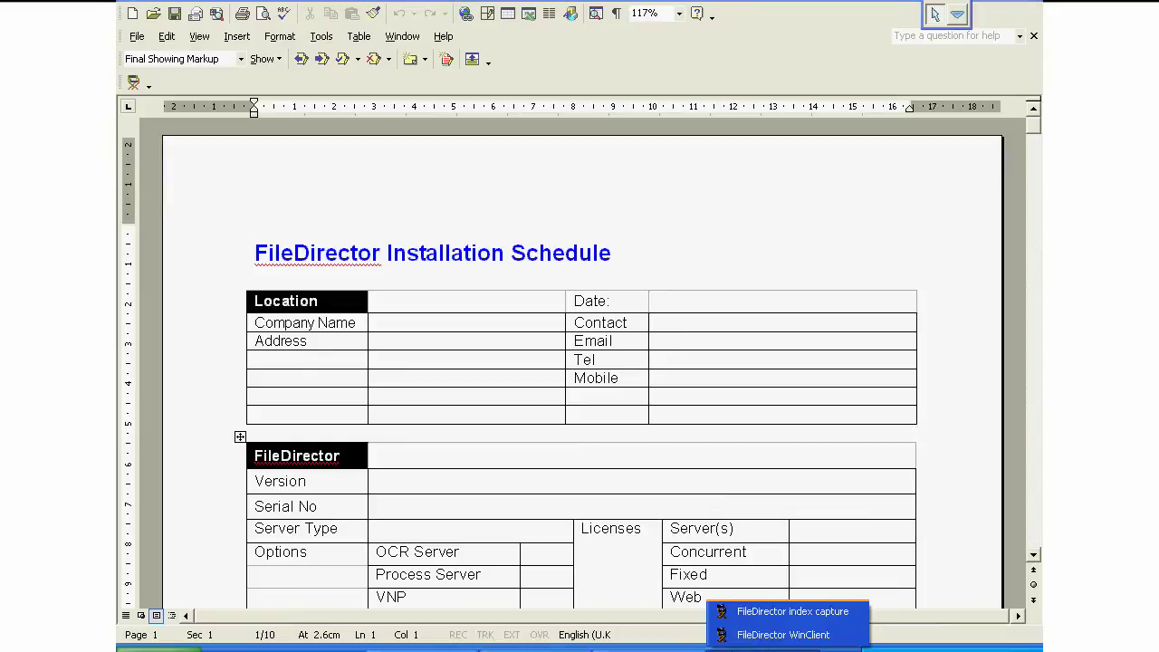
pyautogui.click(754, 611)
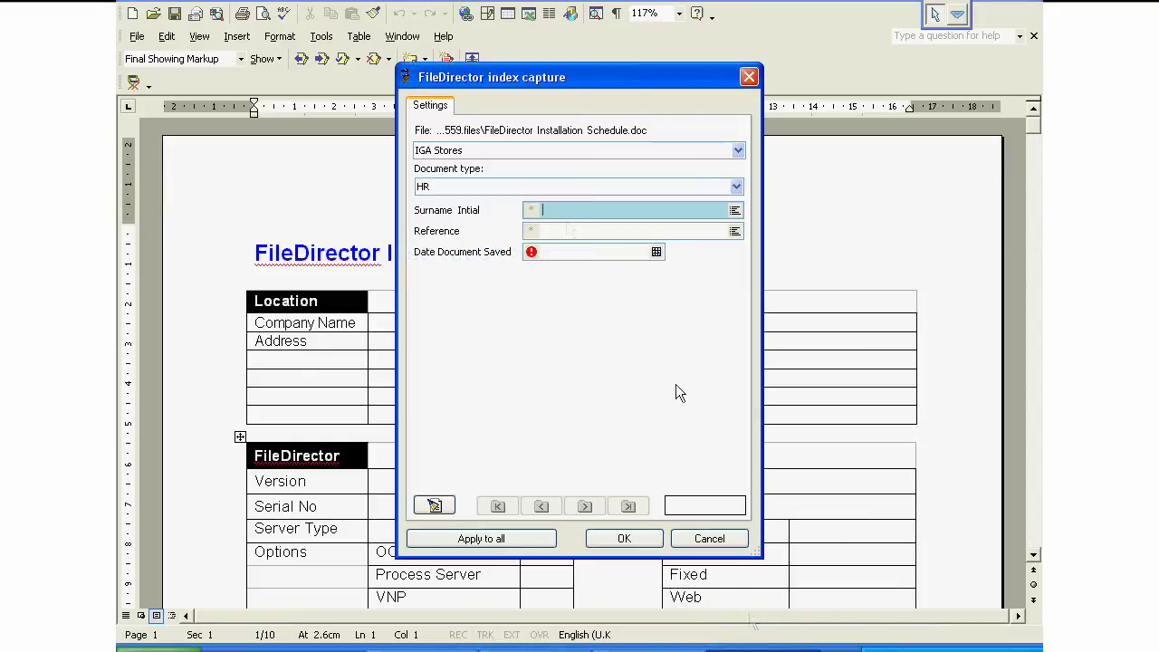
pyautogui.click(736, 185)
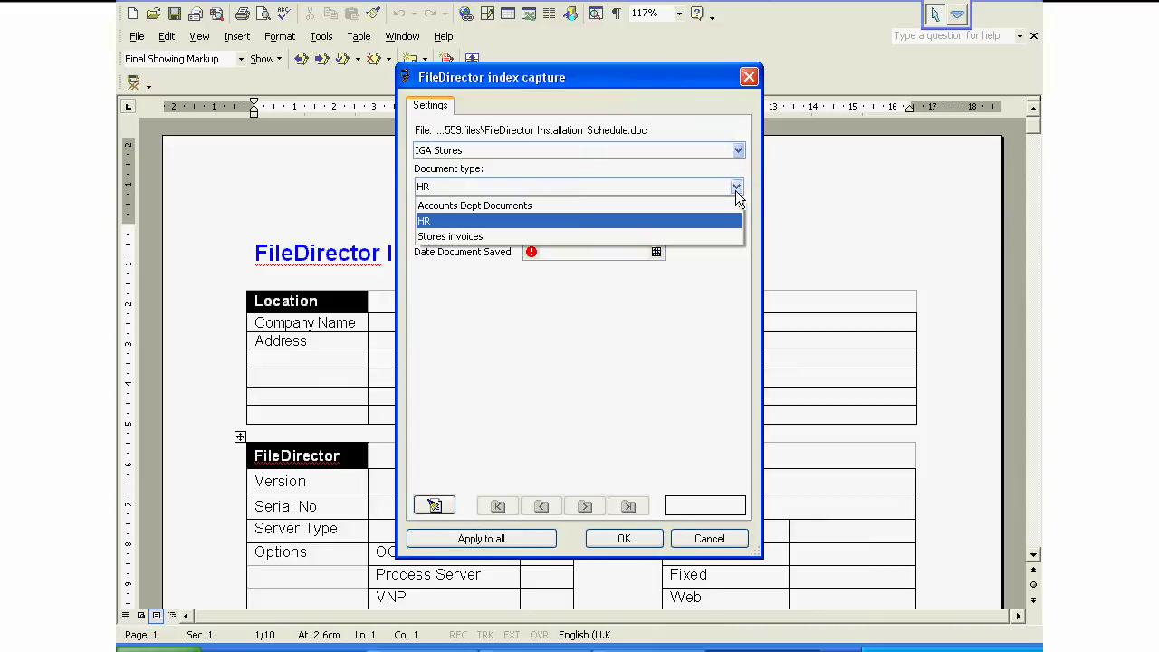
pyautogui.click(613, 207)
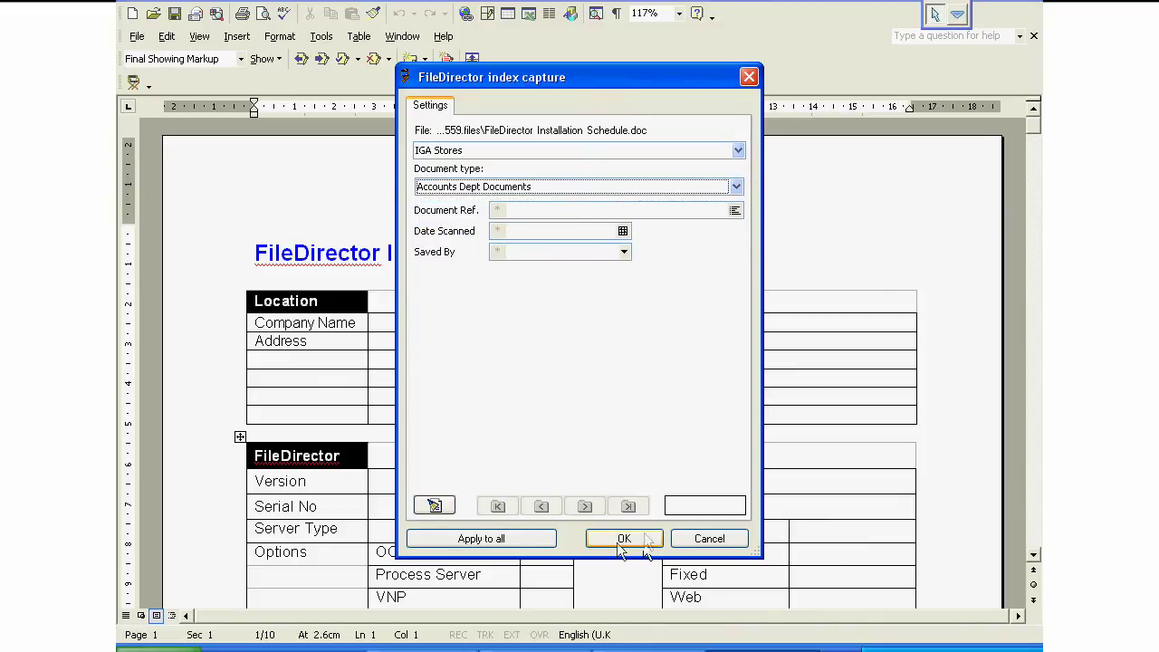
pyautogui.click(685, 540)
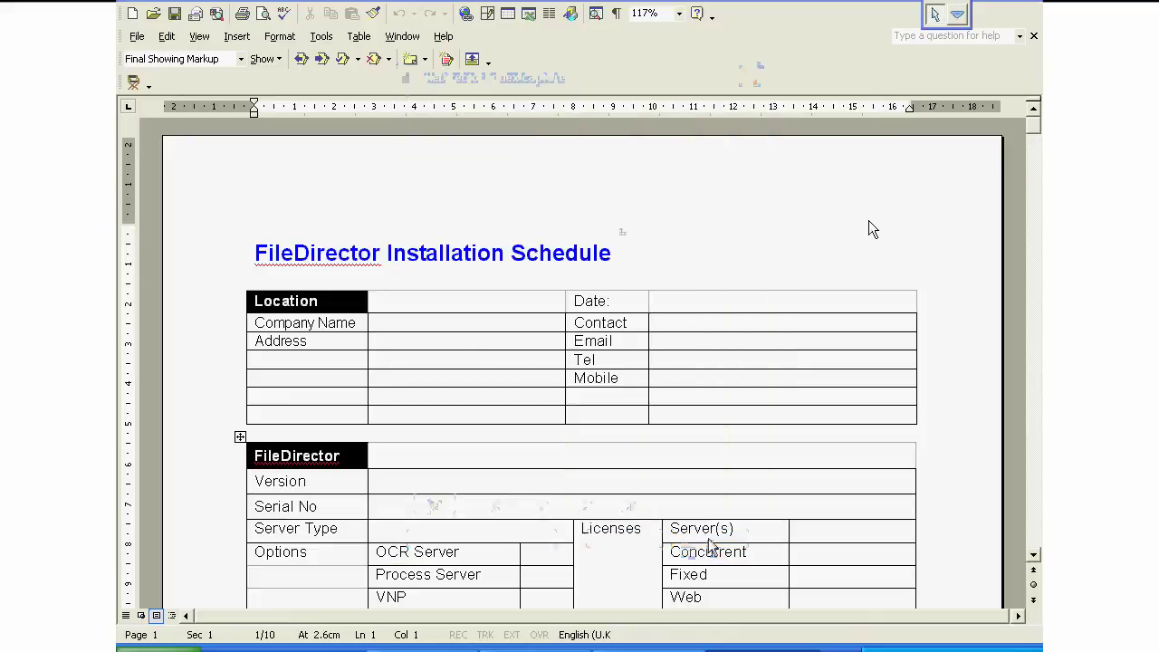
pyautogui.click(996, 0)
# Step: Switch to Outlook, start FileDirector index capture of the selected Outbox e-mail with document type HR, and cancel it
pyautogui.click(468, 647)
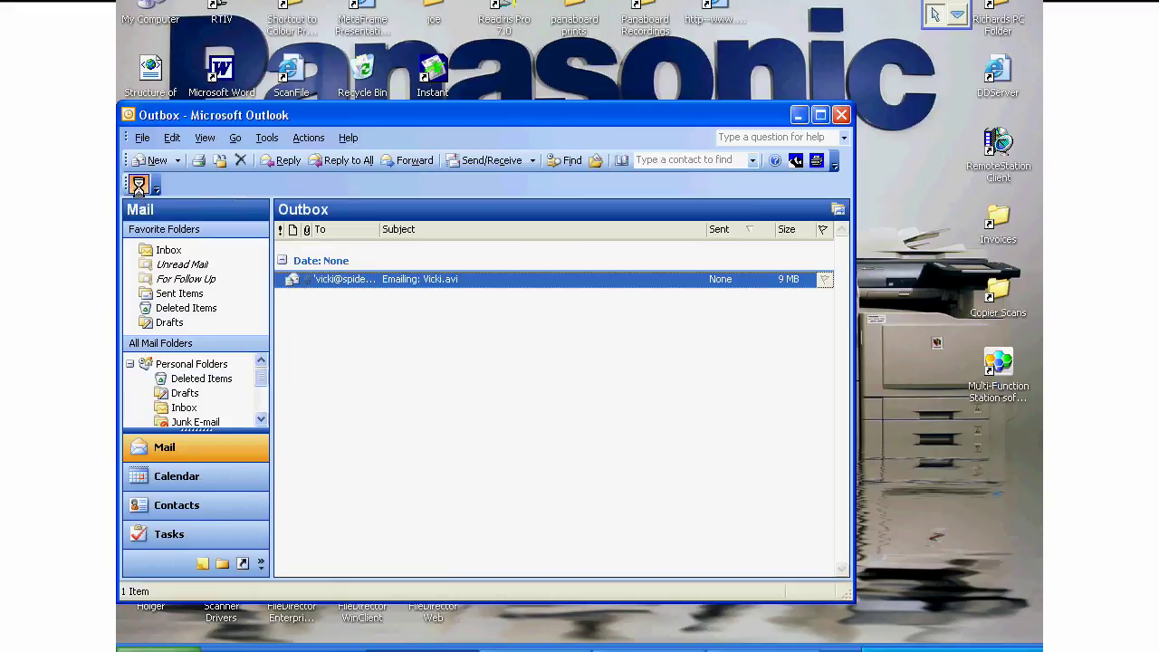
pyautogui.click(138, 185)
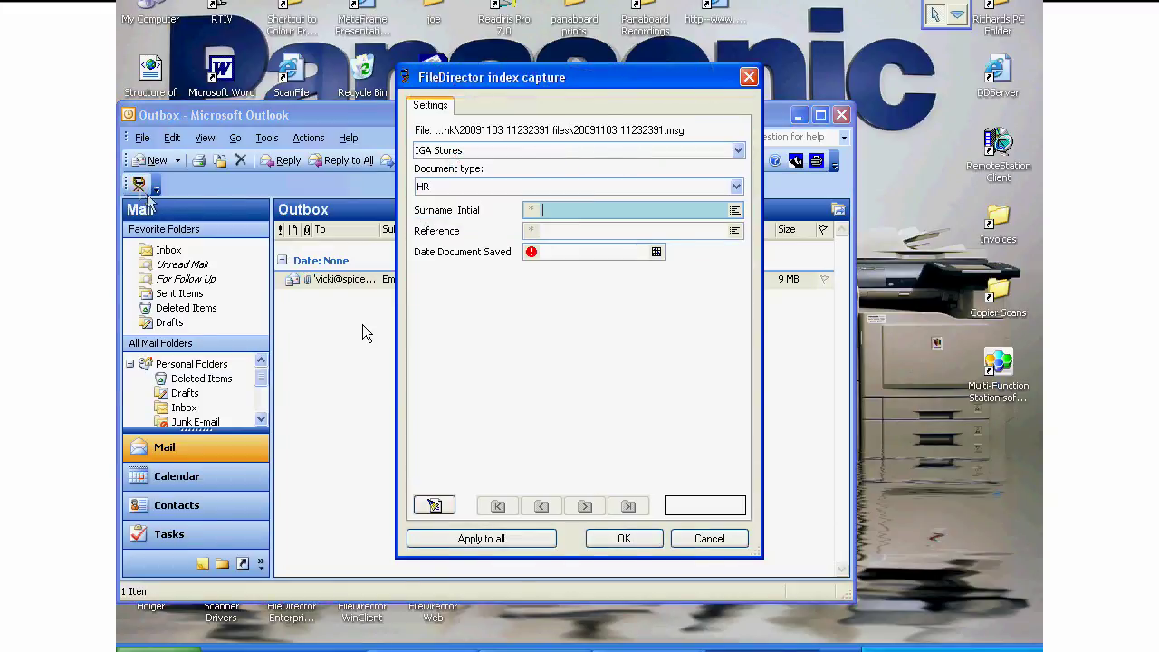
pyautogui.click(736, 187)
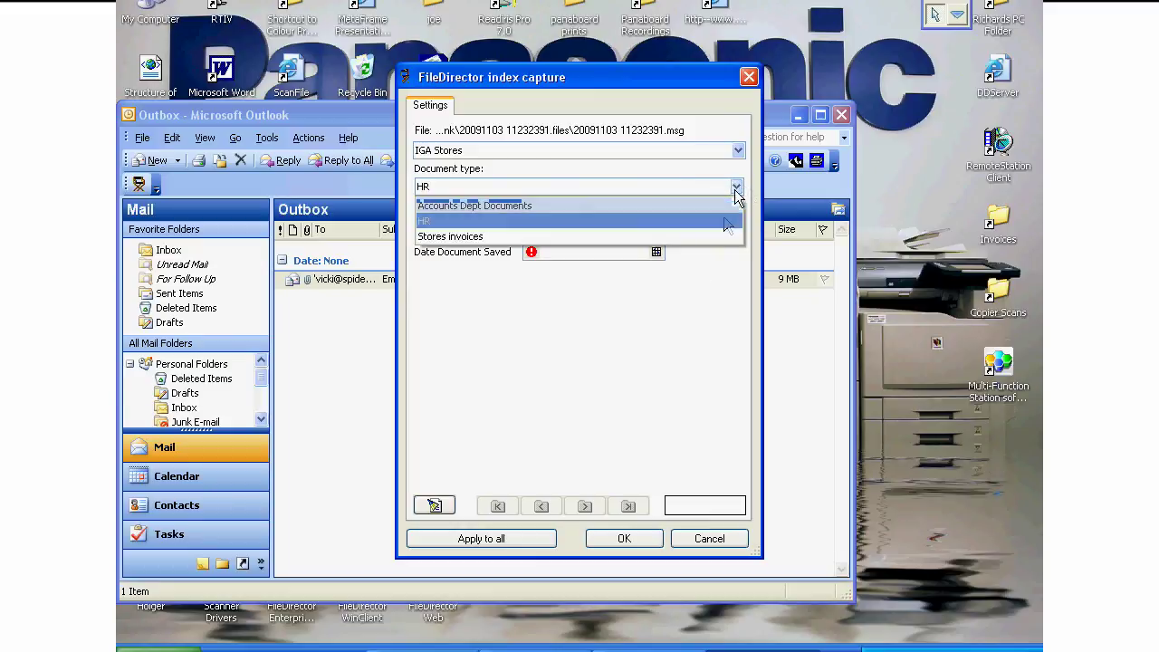
pyautogui.click(713, 221)
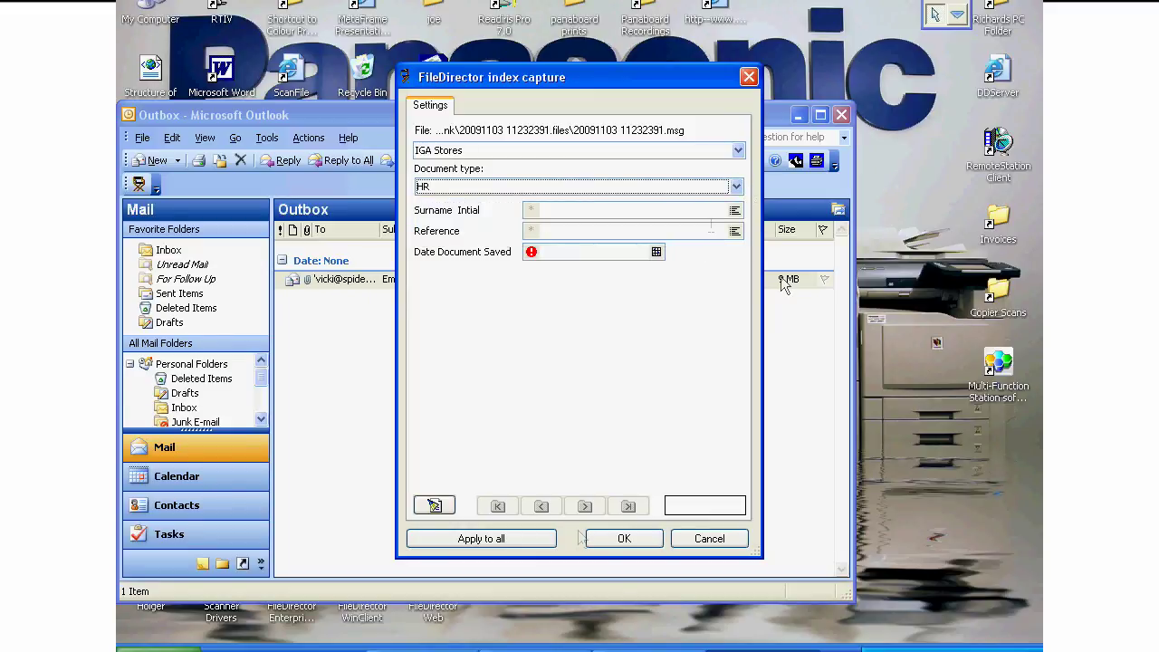
pyautogui.click(712, 540)
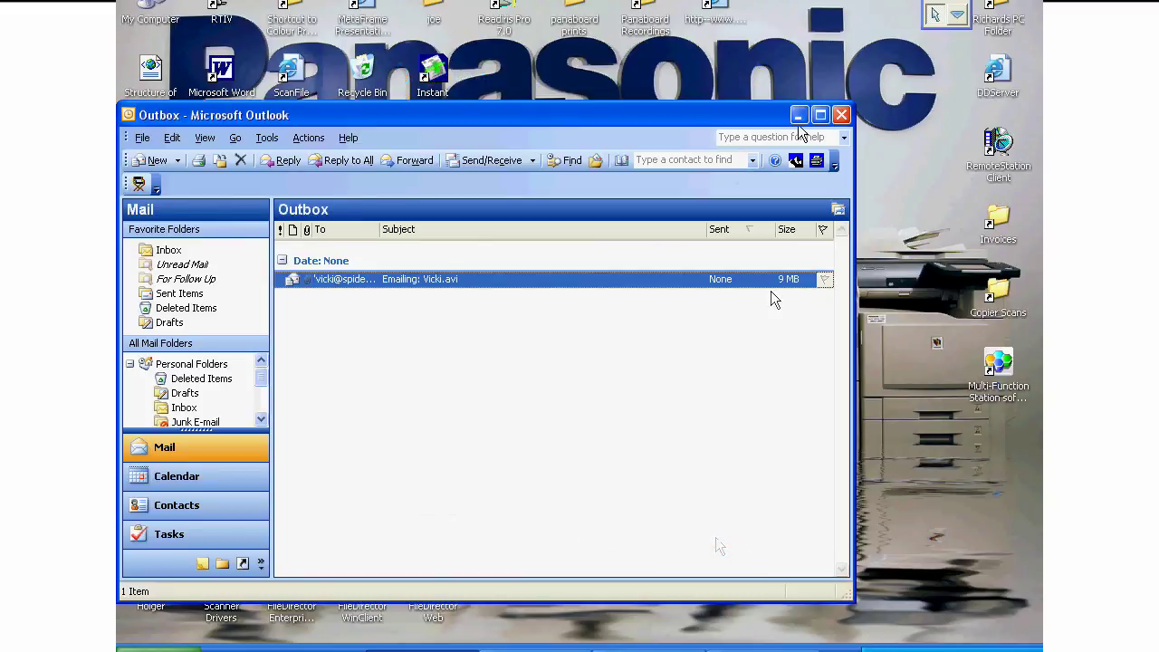
pyautogui.click(799, 115)
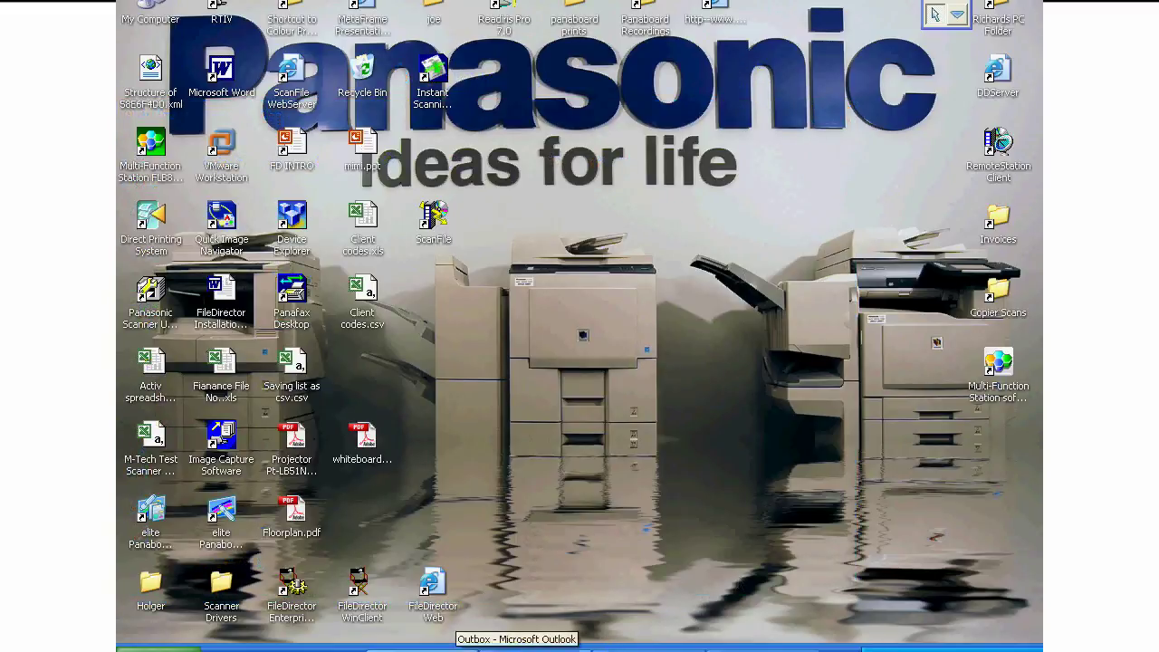
# Step: Switch to Excel, start FileDirector index capture of M-Tech Test Scanner File.csv, and cancel it, closing the spreadsheet
pyautogui.click(652, 649)
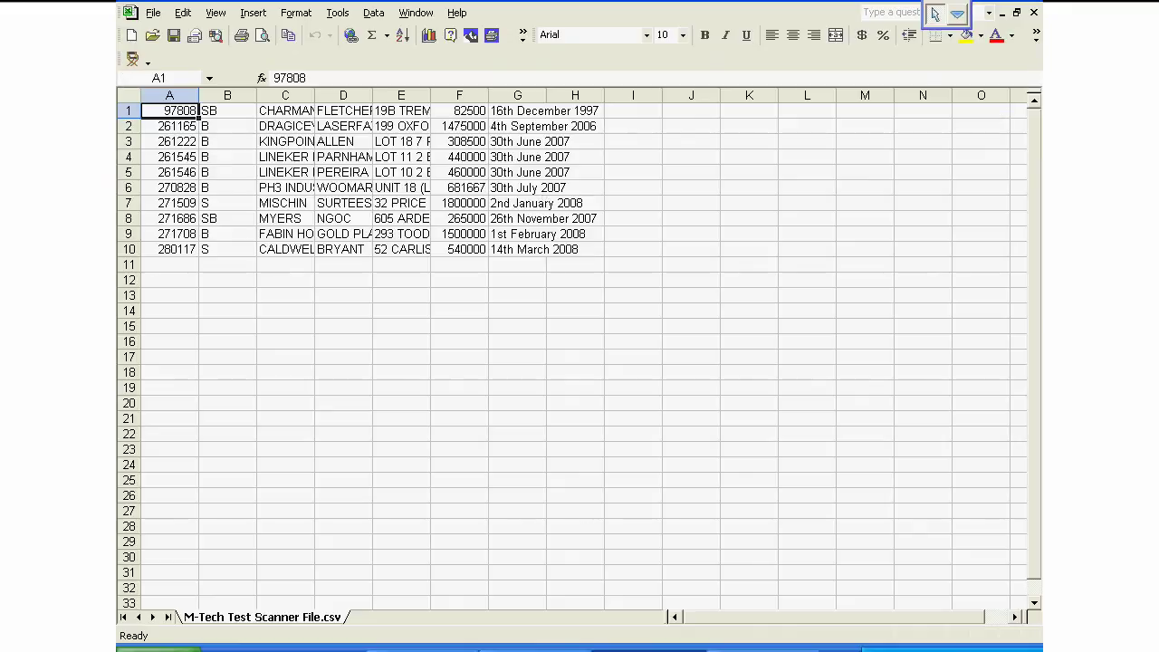
pyautogui.click(132, 59)
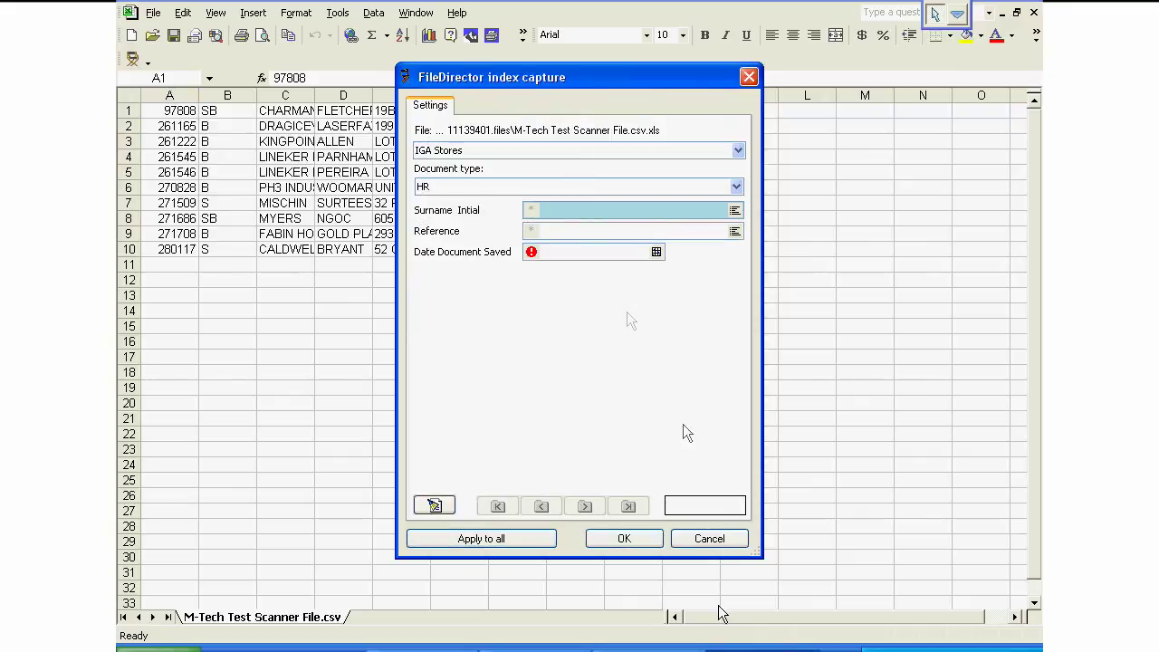
pyautogui.click(710, 540)
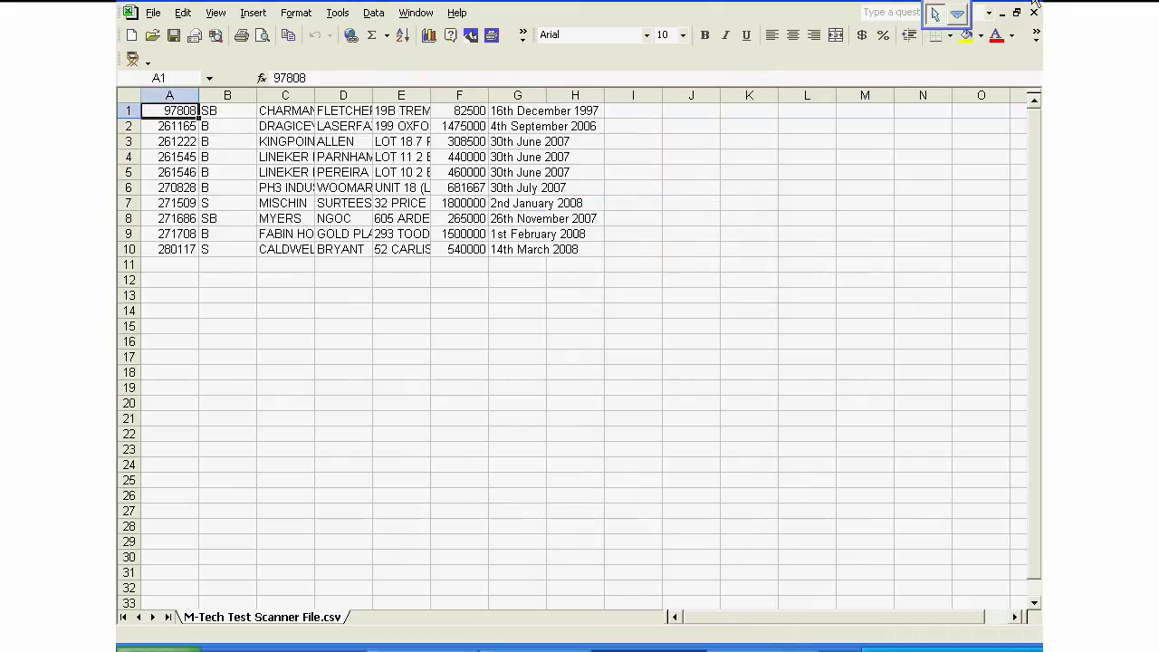
pyautogui.click(1035, 4)
pyautogui.click(582, 371)
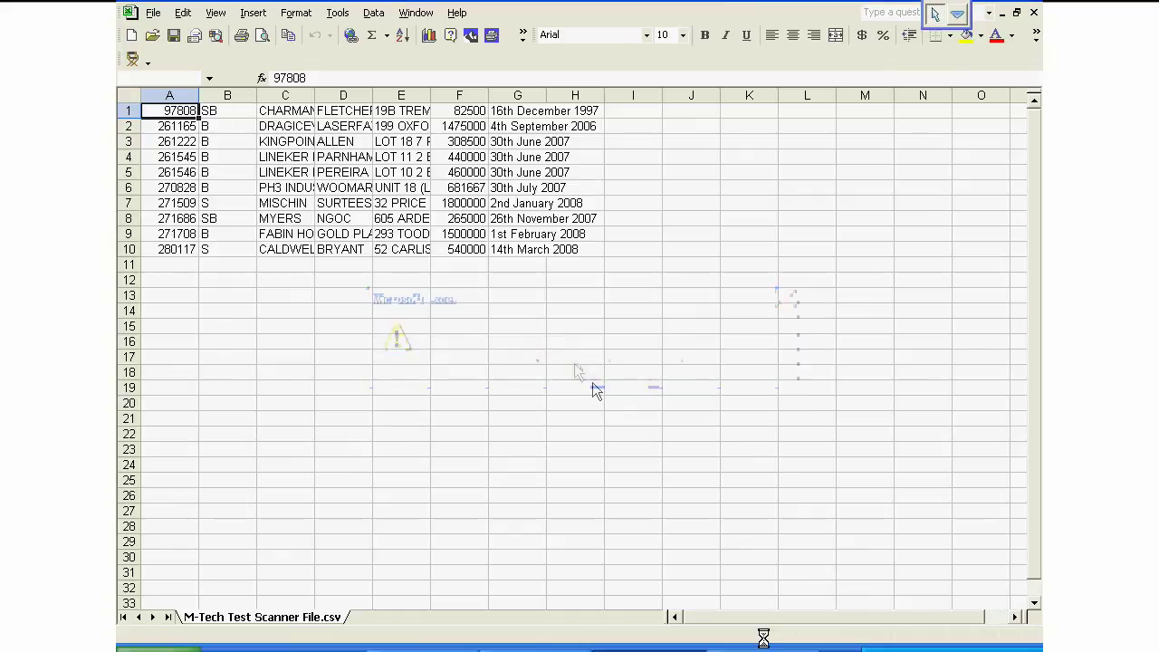